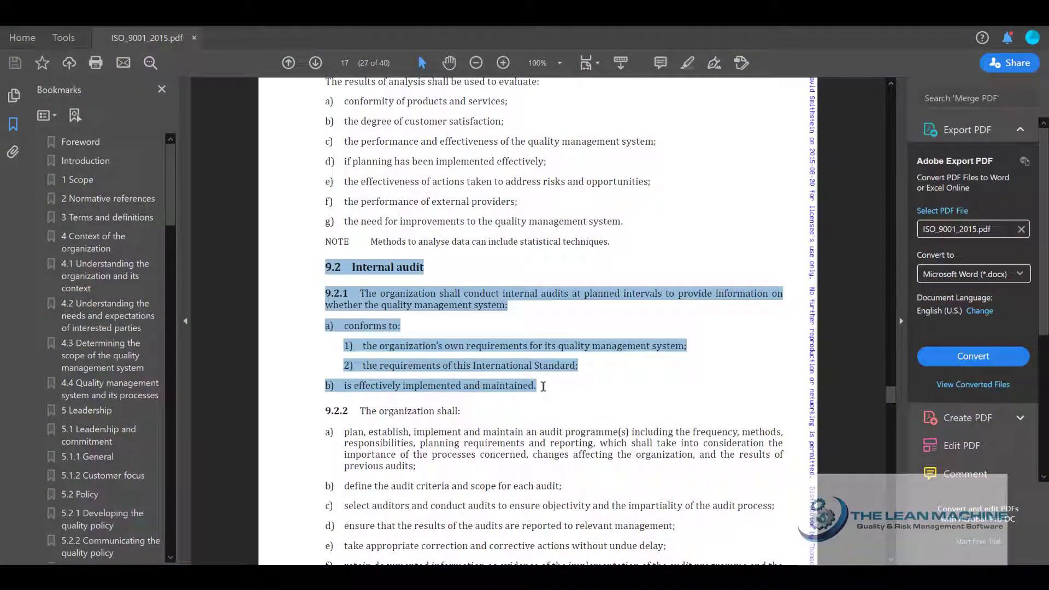
Highlight item a) 1) of clause 9.2.1, covering the organization's own requirements for its quality management system
left_click(543, 386)
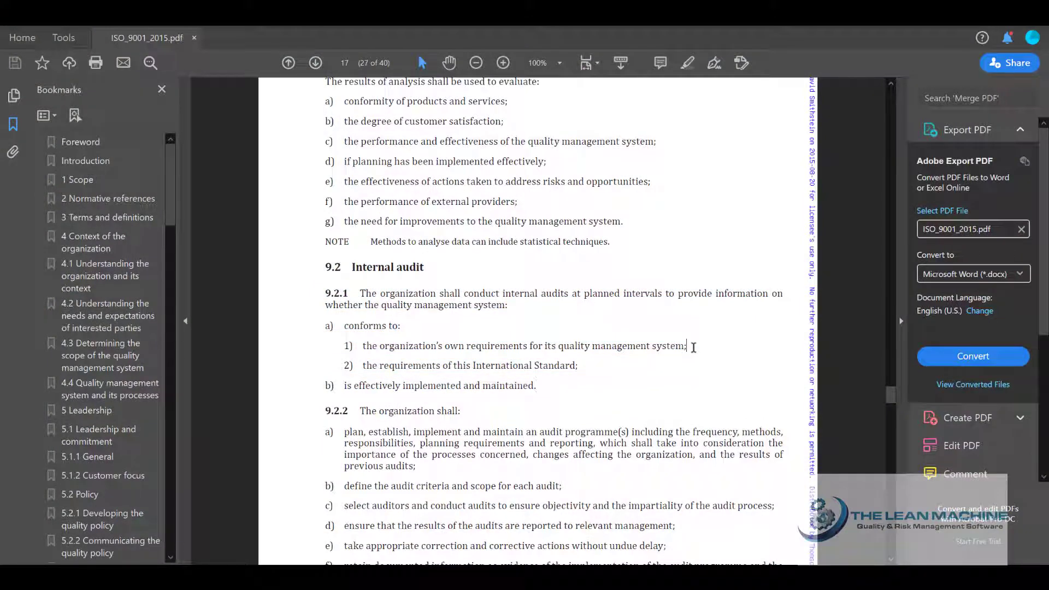
left_click_drag(687, 347, 376, 344)
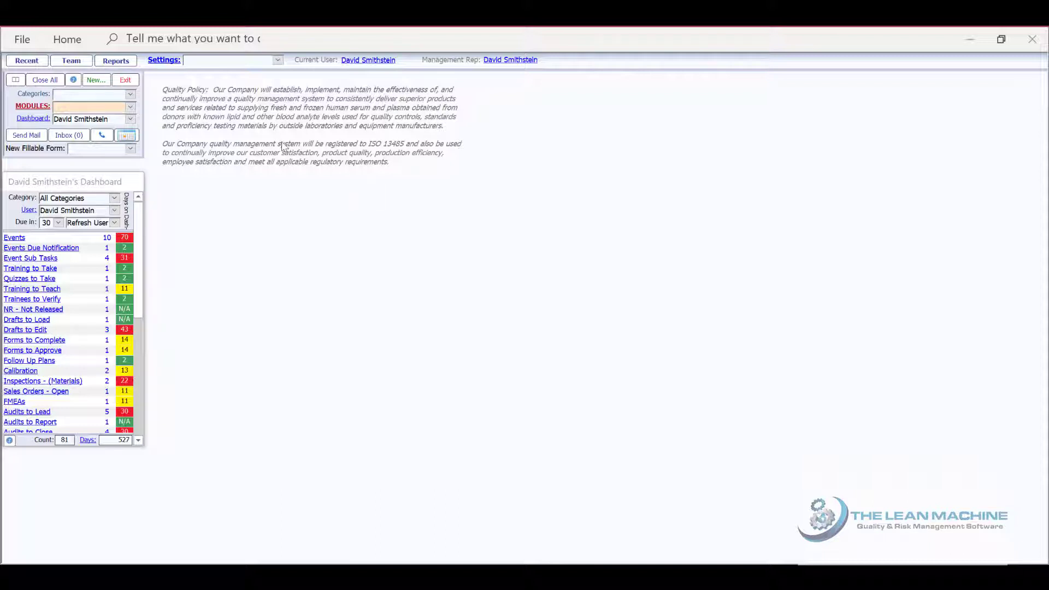
Run the Compliance Monitor summary for the Internal Comliance Audit type and the ISO 13485:2016 - QMS(Medical Device) standard, dismissing the notices
left_click(116, 64)
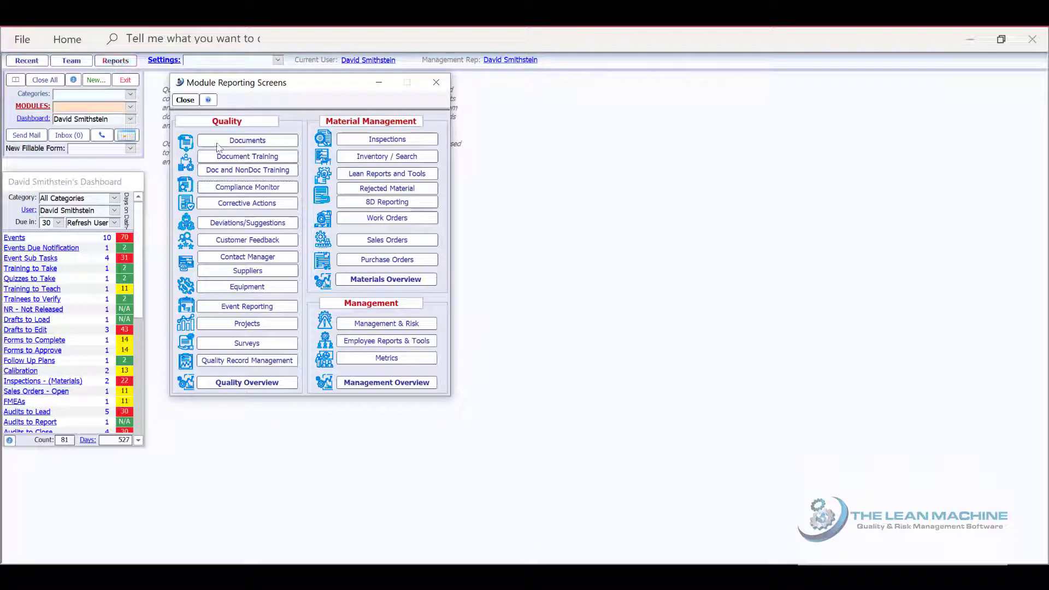
left_click(231, 188)
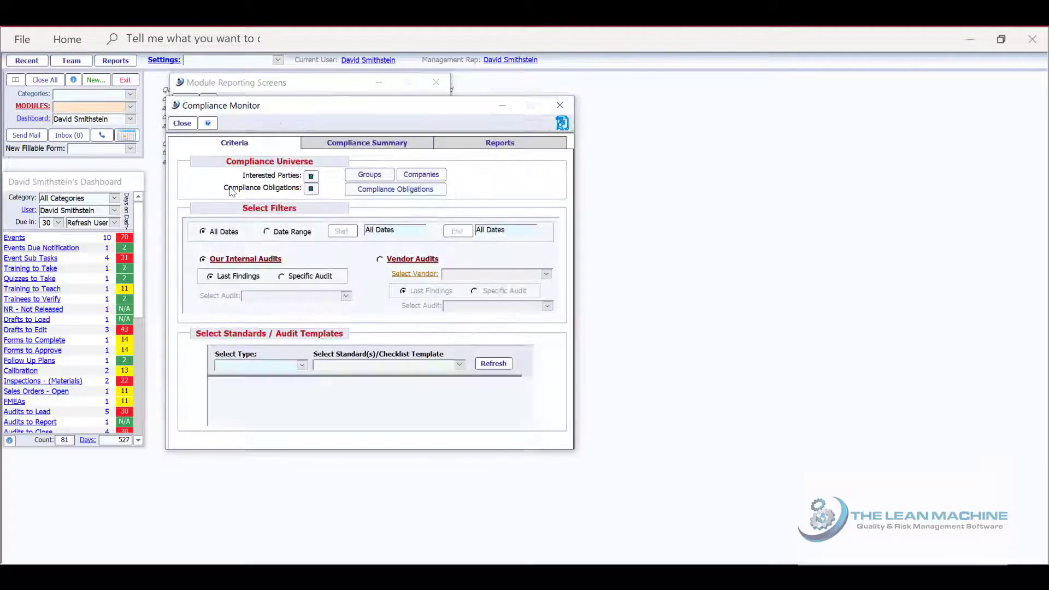
left_click(302, 367)
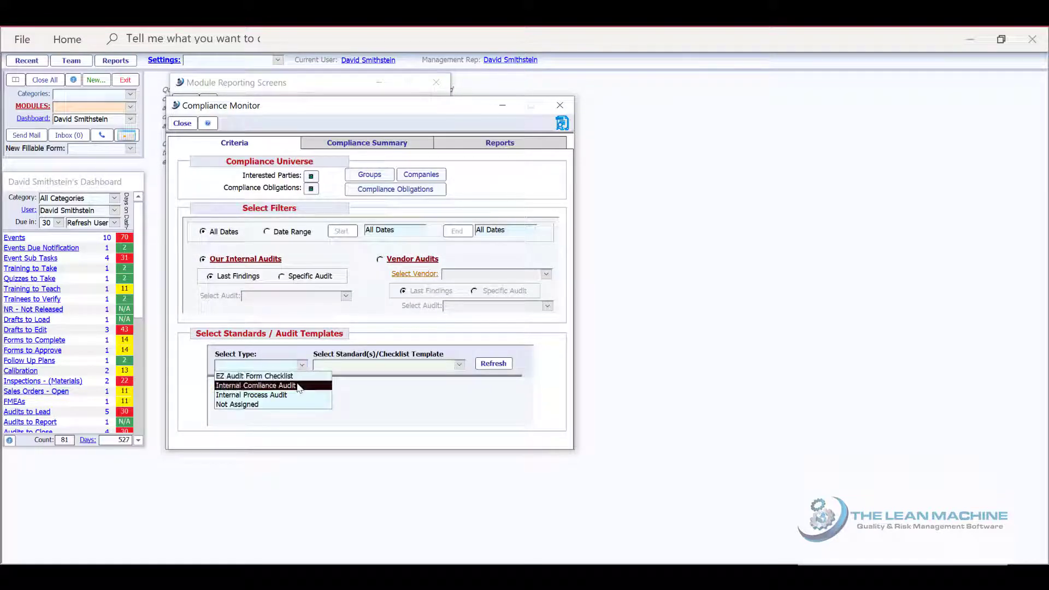
left_click(298, 386)
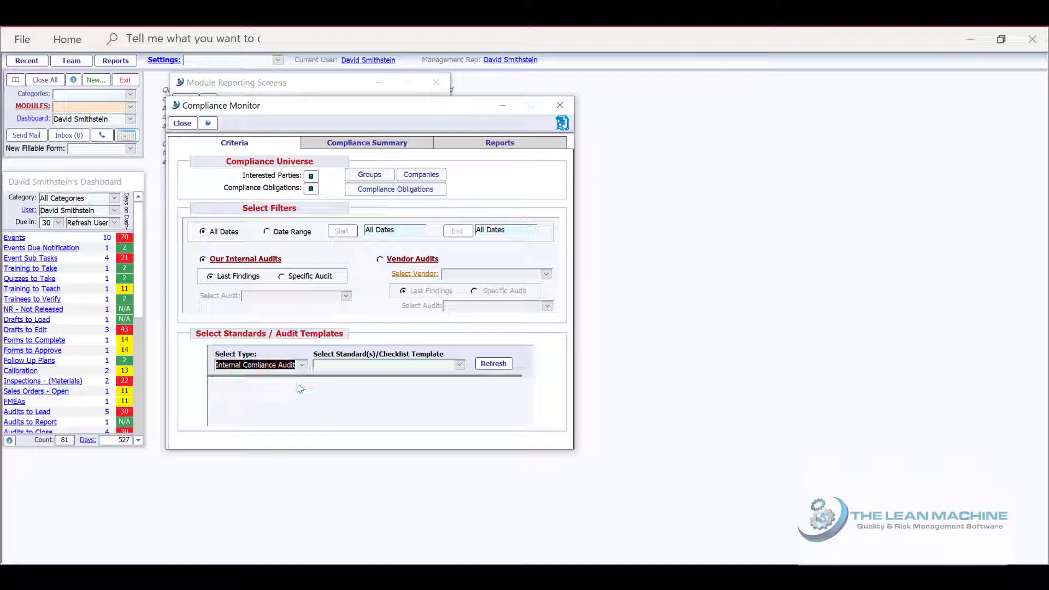
left_click(460, 366)
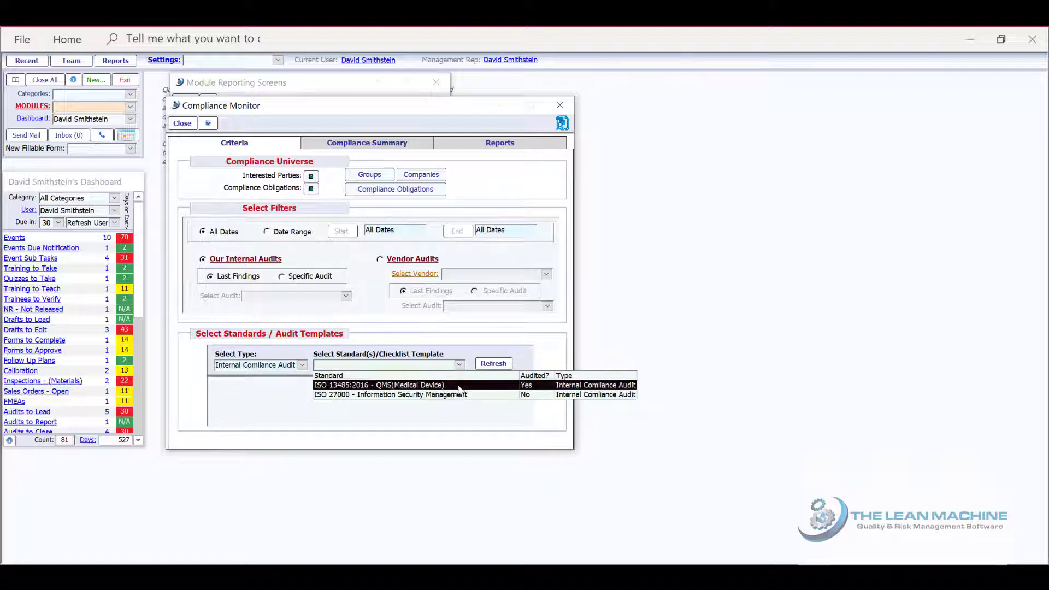
left_click(458, 385)
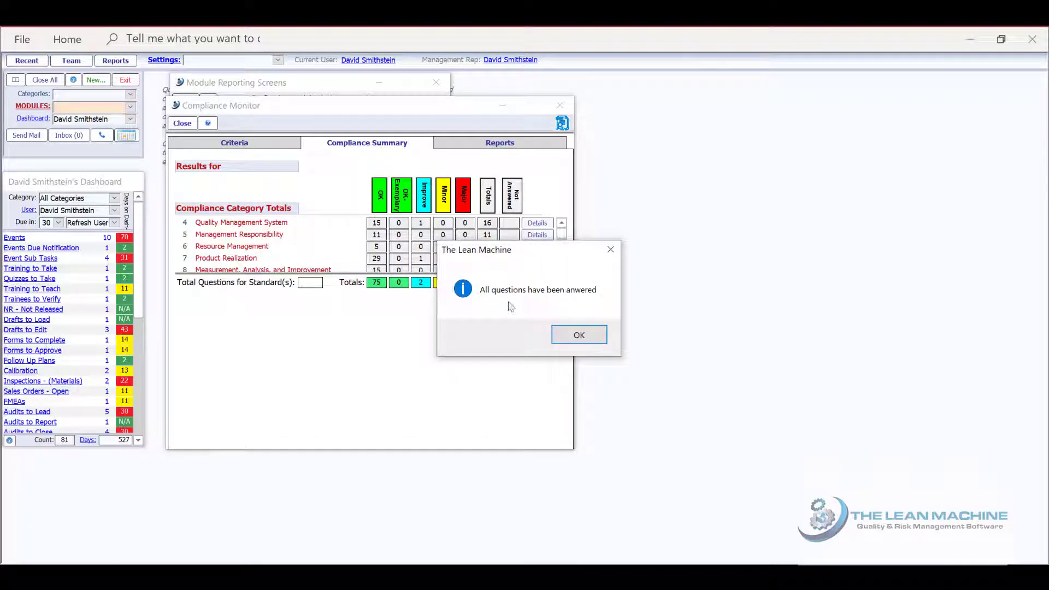
left_click(579, 336)
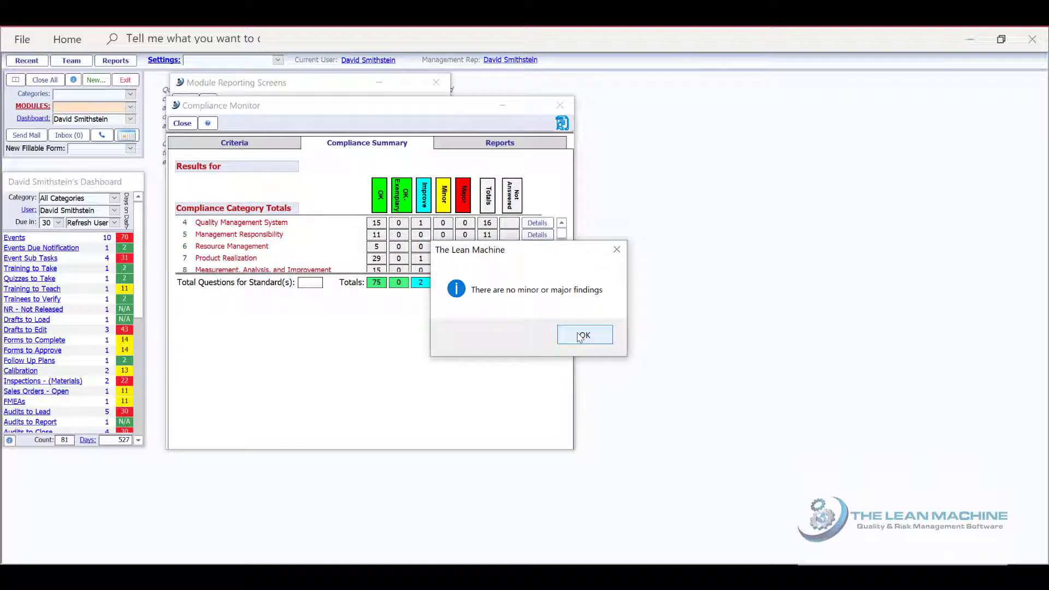
left_click(581, 335)
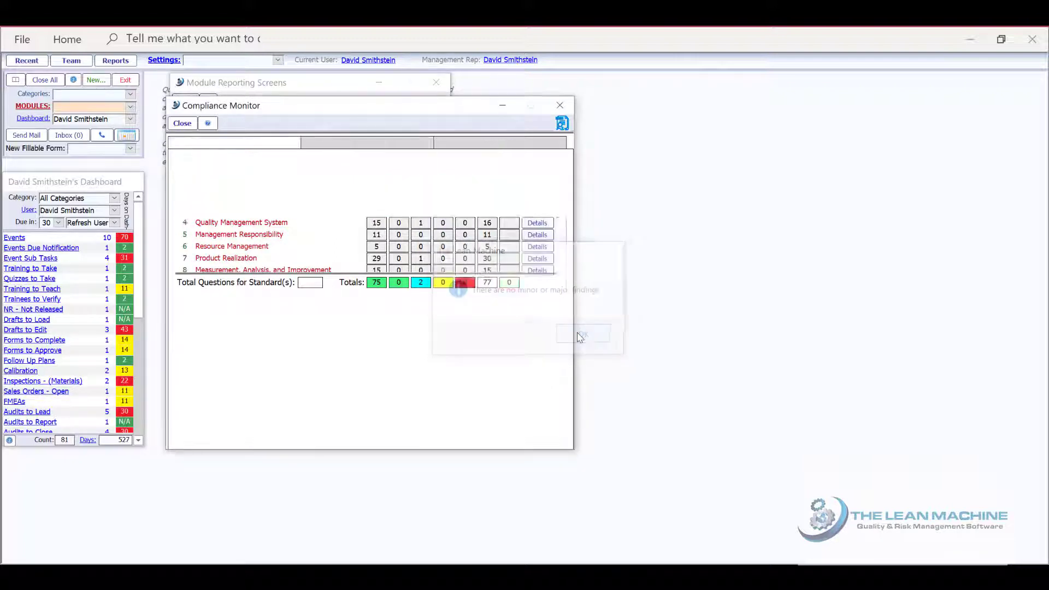
Drill into the Product Realization details and open the checklist question behind the 7.2.3 - Communication finding
left_click(544, 259)
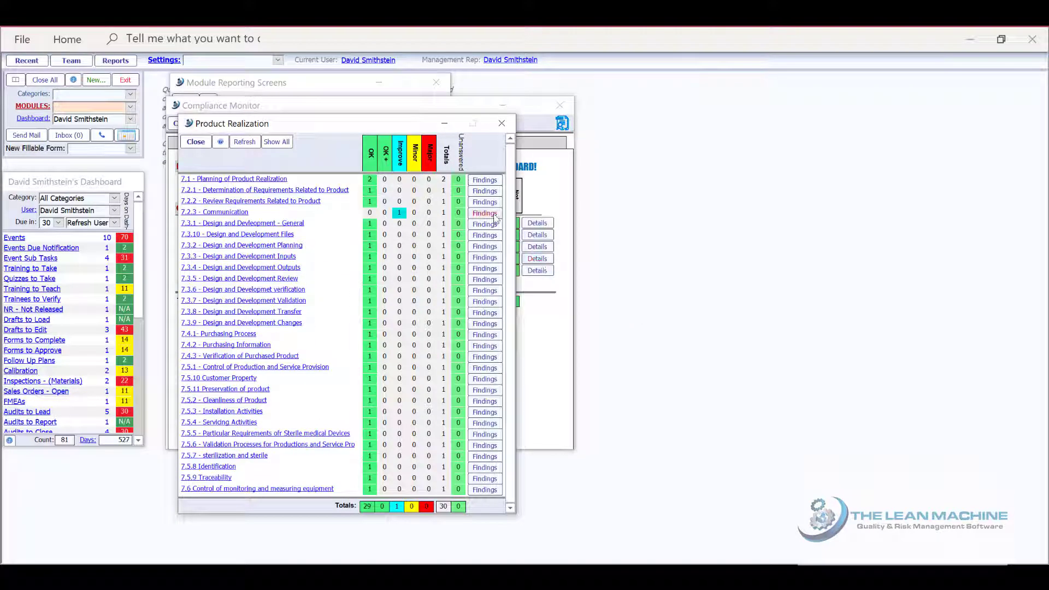
left_click(491, 214)
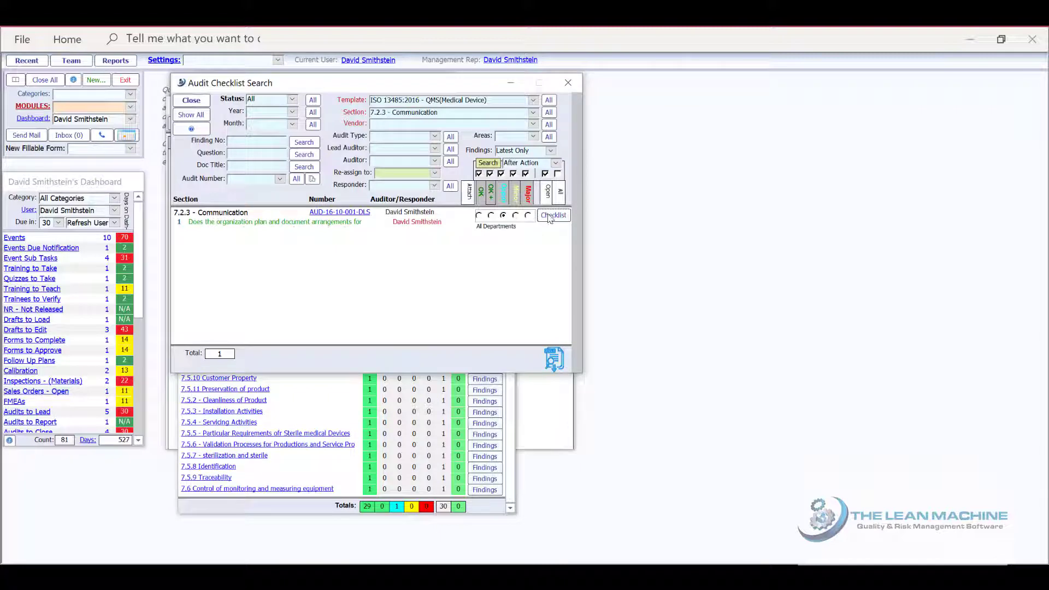
left_click(550, 216)
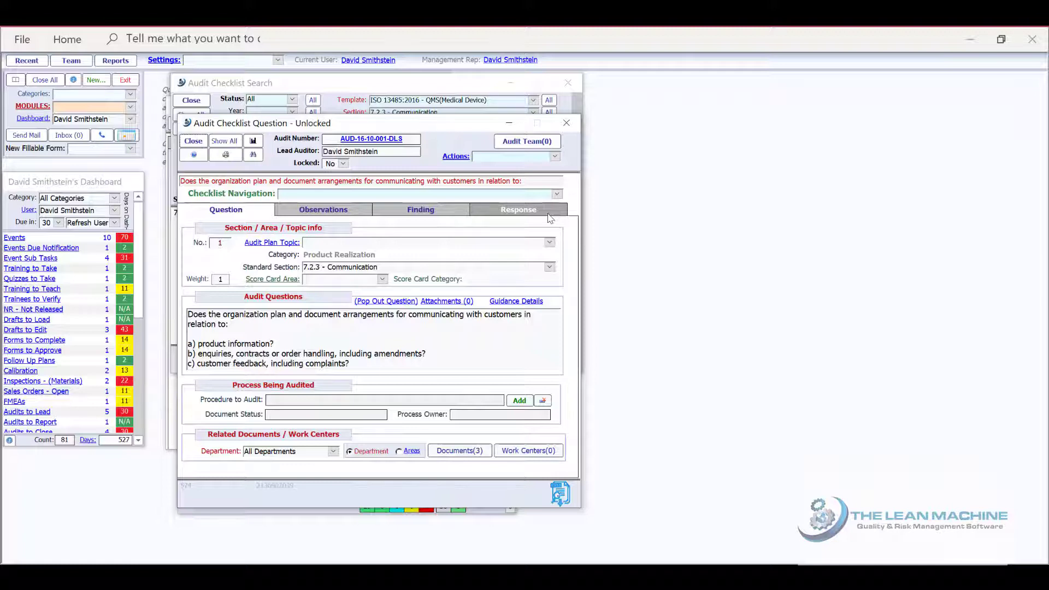
Examine the standard sections linked to the question's related document WI-0086, Web Site Review and Maintenance, and return to the checklist question
left_click(472, 452)
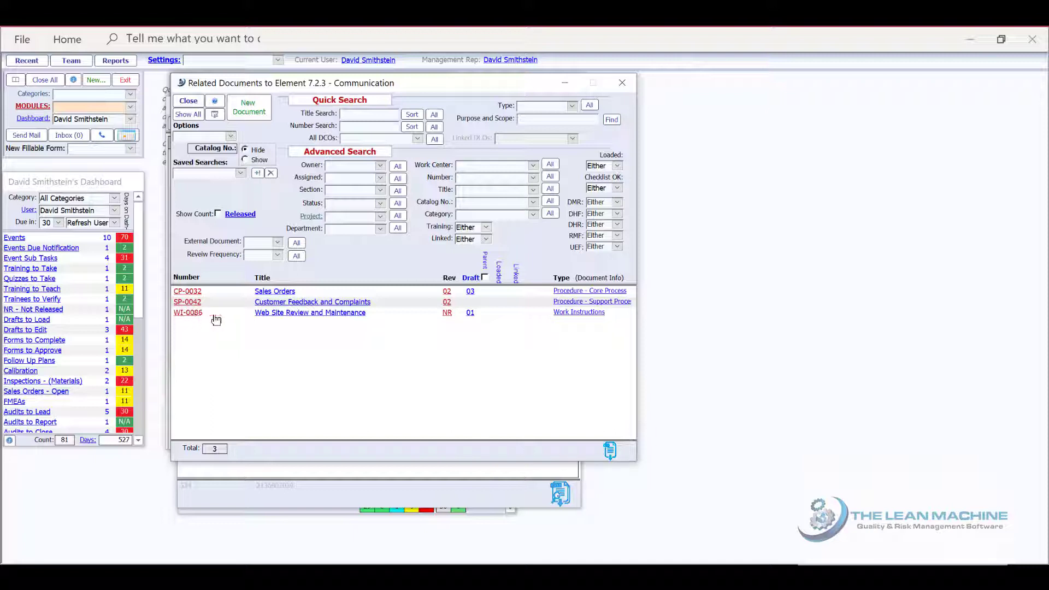
left_click(272, 316)
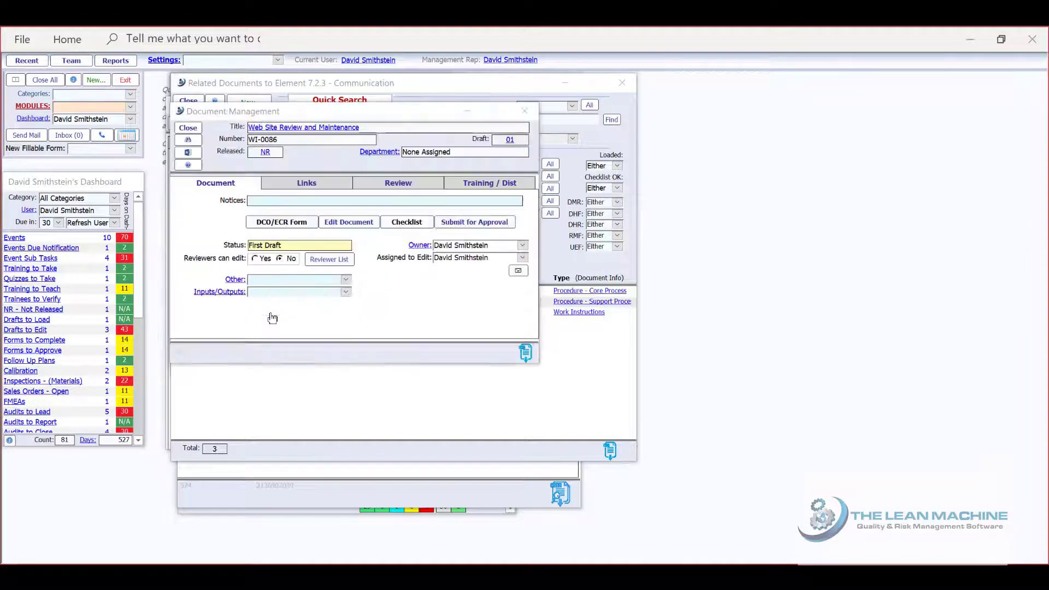
left_click(281, 186)
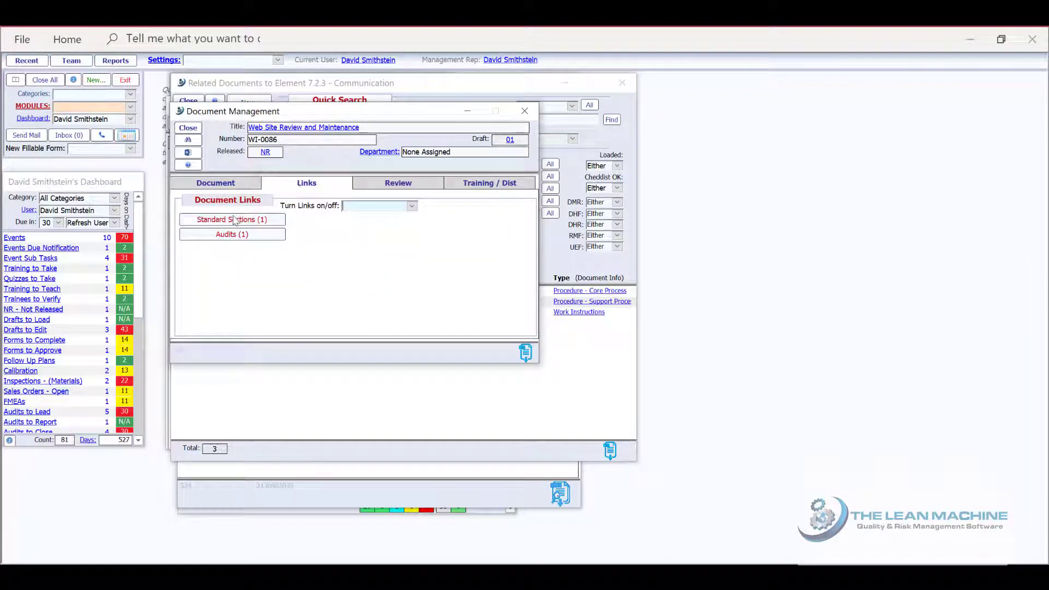
left_click(231, 220)
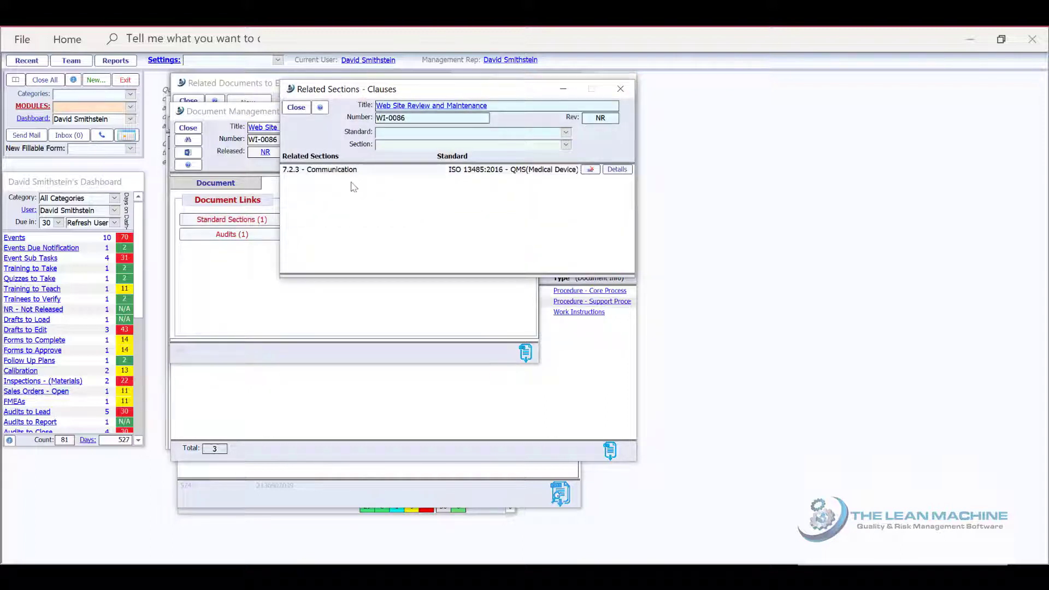
left_click_drag(359, 169, 284, 171)
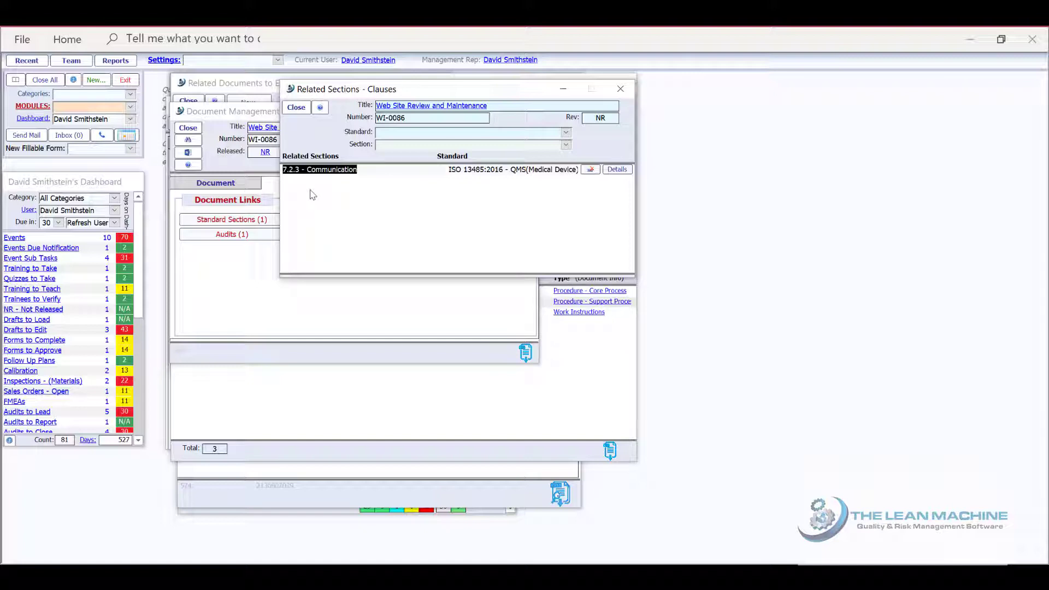
left_click(297, 108)
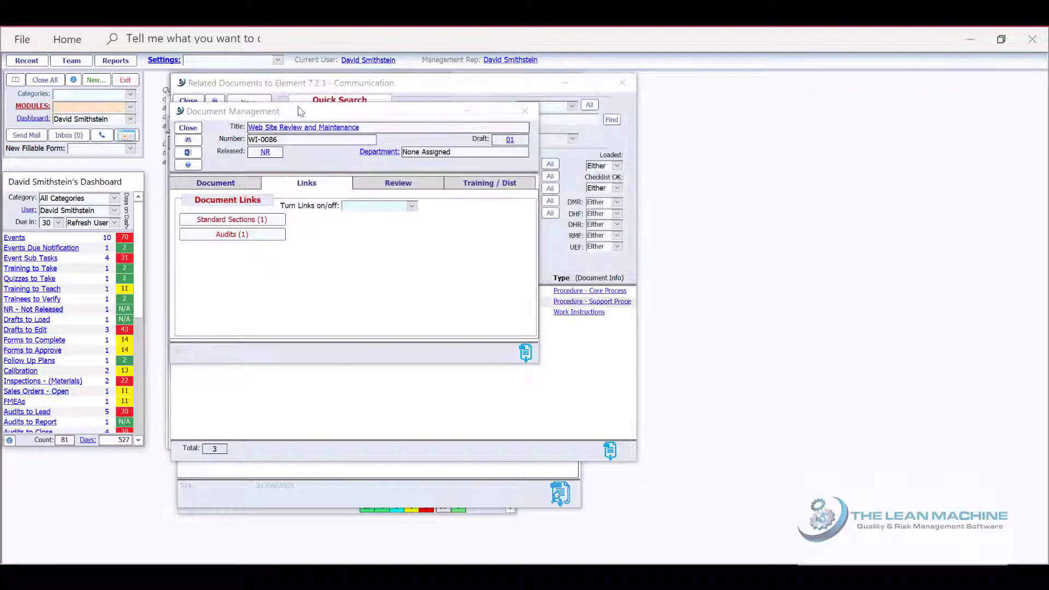
left_click(192, 128)
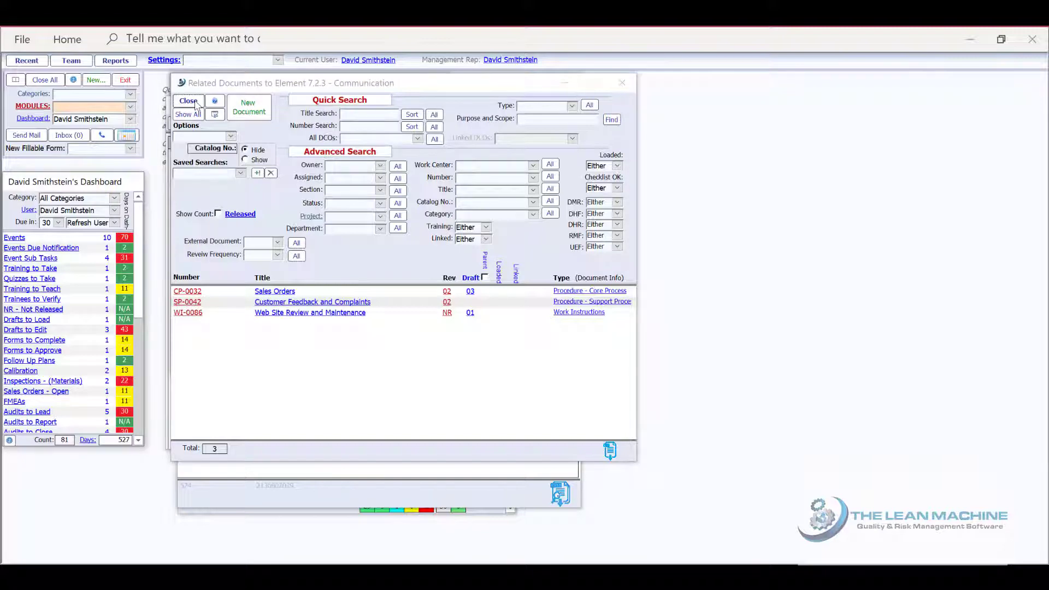
left_click(189, 102)
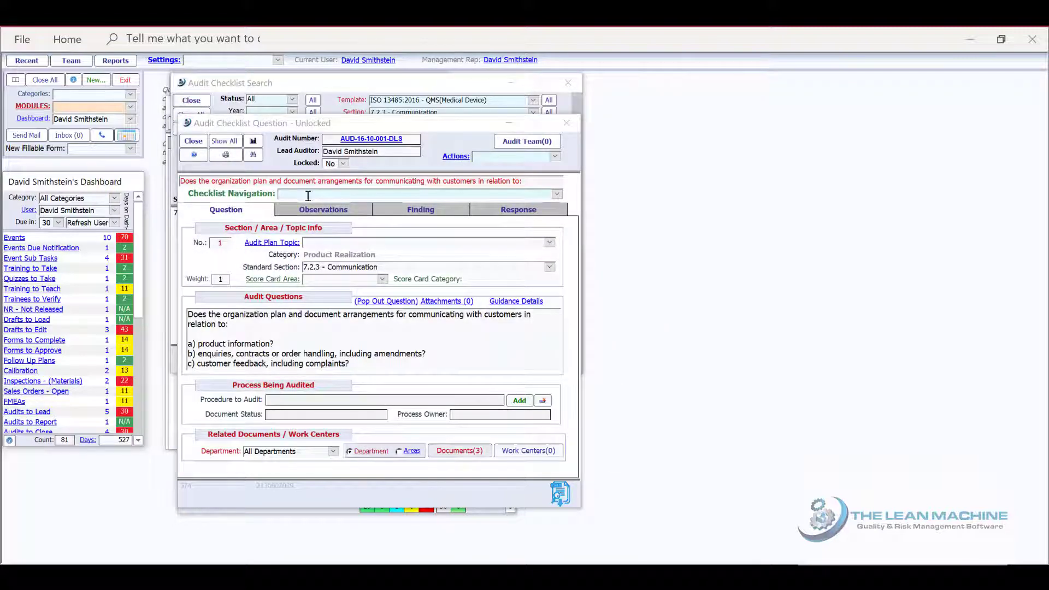
Open the observation about website review frequency in the edit window and close it without changes
left_click(324, 210)
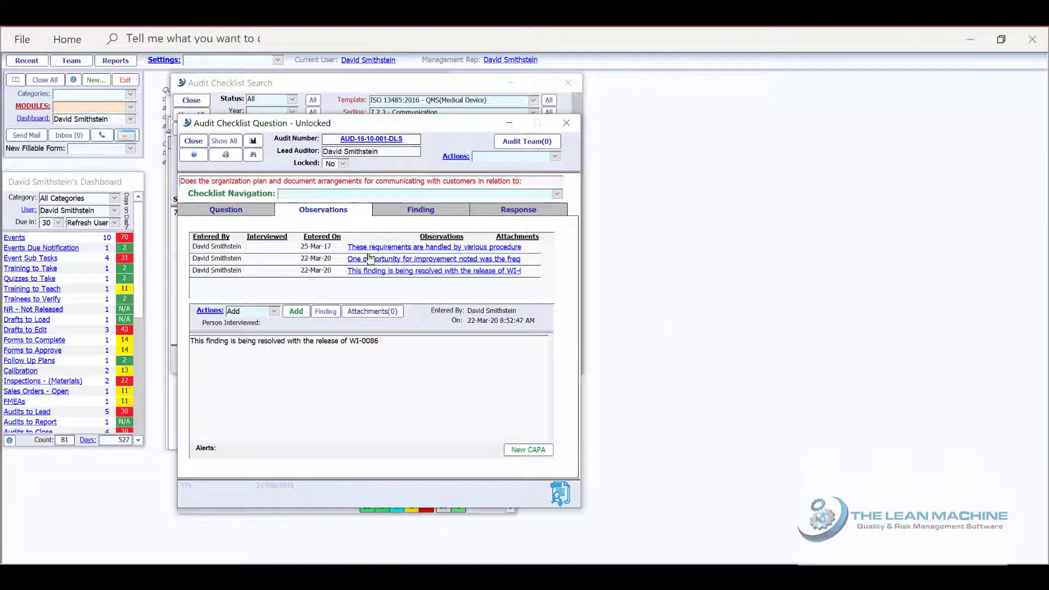
left_click(374, 261)
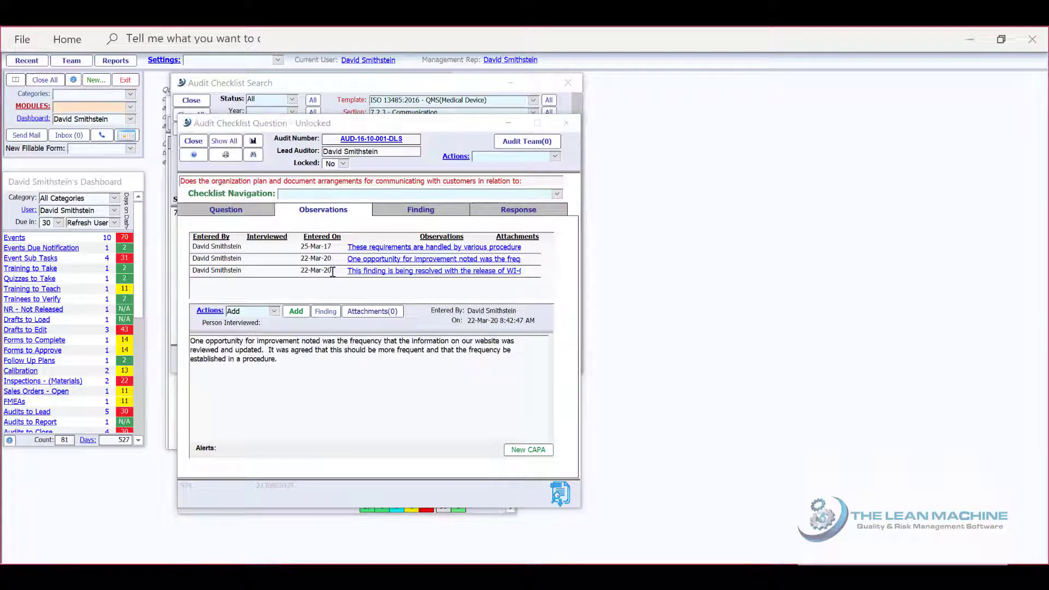
left_click(273, 311)
left_click(263, 324)
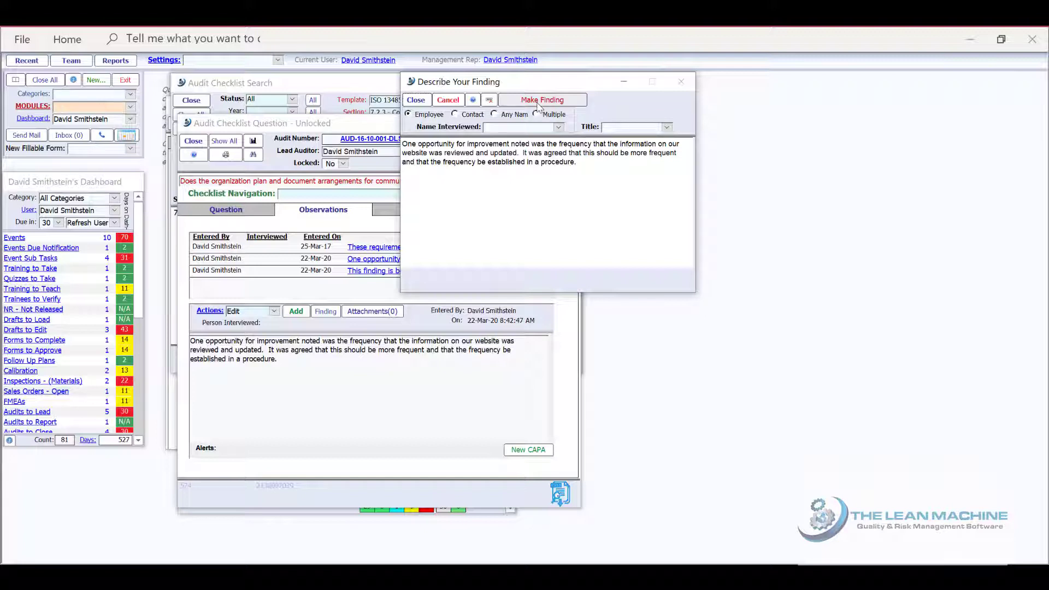
left_click(416, 100)
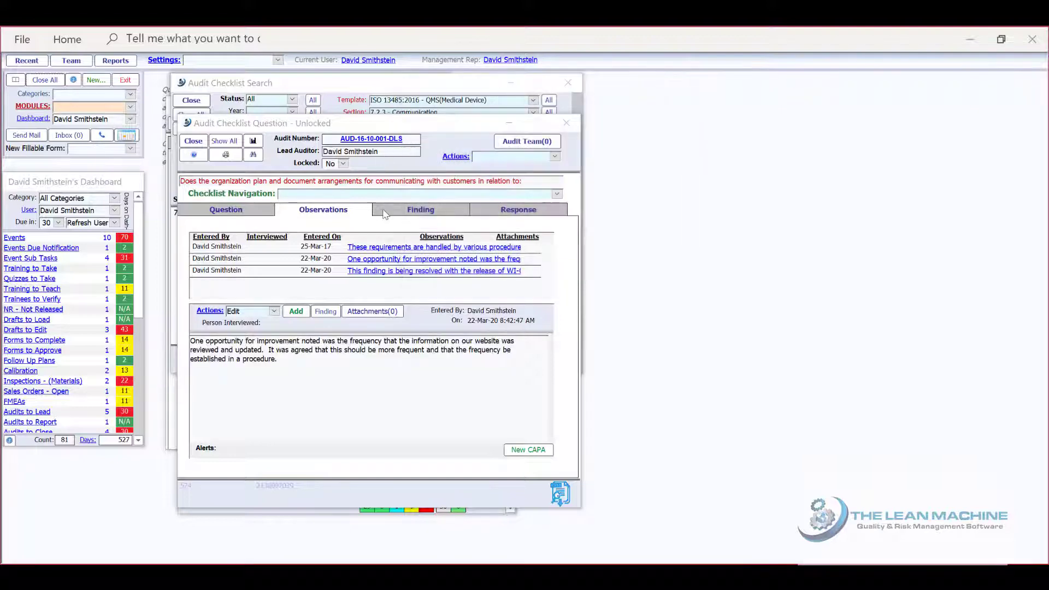
Review the question's finding and the finding types available for it
left_click(386, 212)
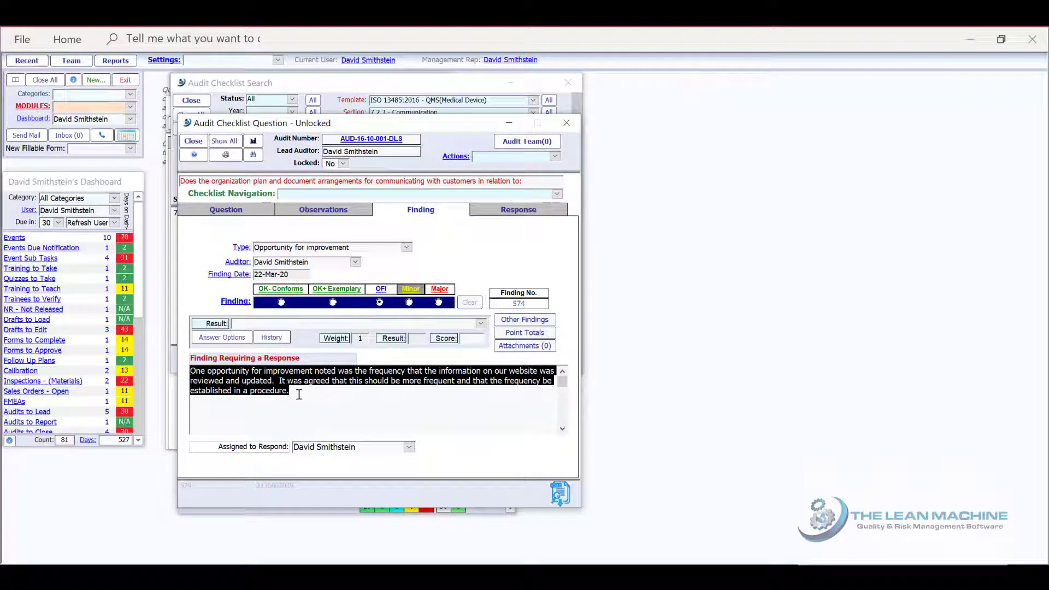
left_click(408, 249)
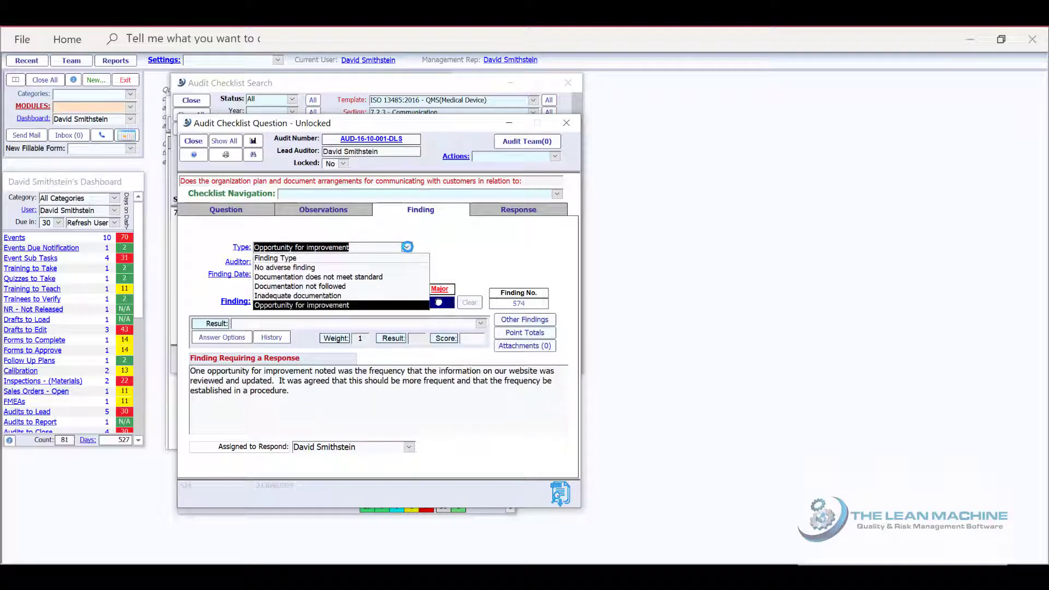
left_click(408, 248)
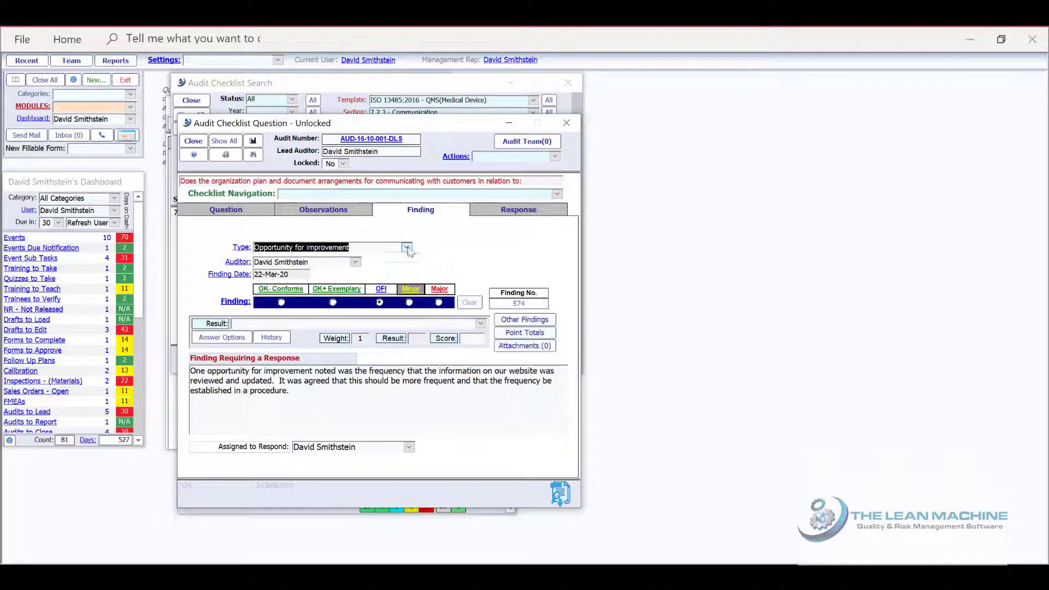
From the question's response details, open the notification e-mail for the assigned responder and check its recipient list
left_click(504, 214)
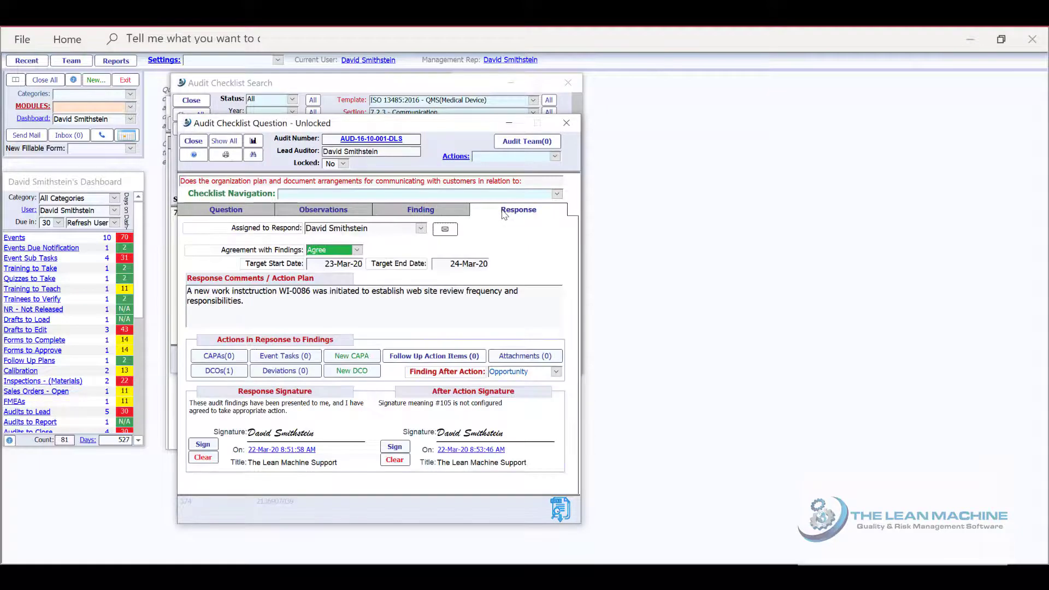
left_click(449, 229)
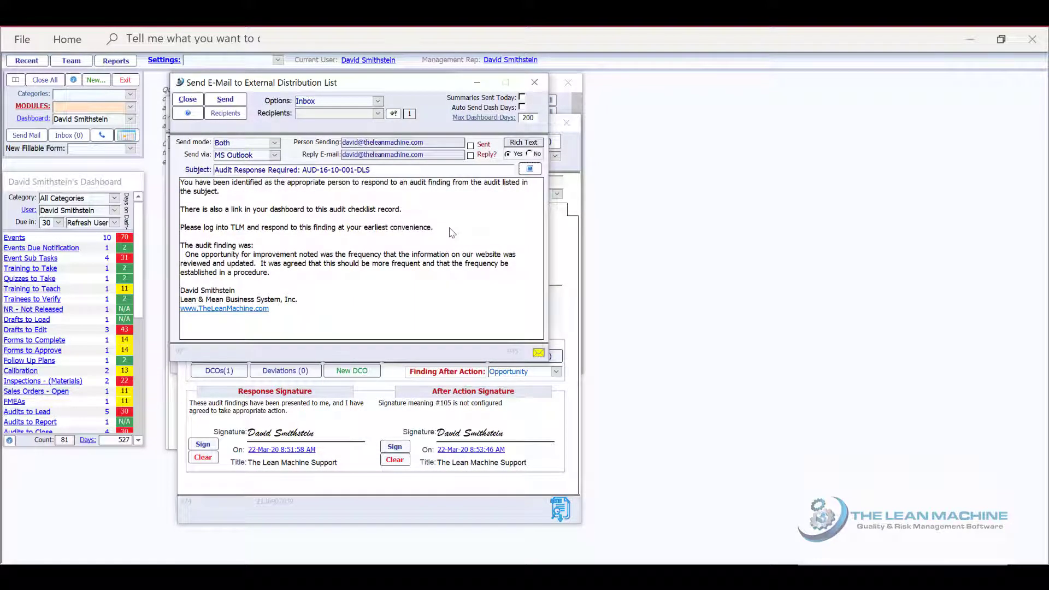
left_click(377, 113)
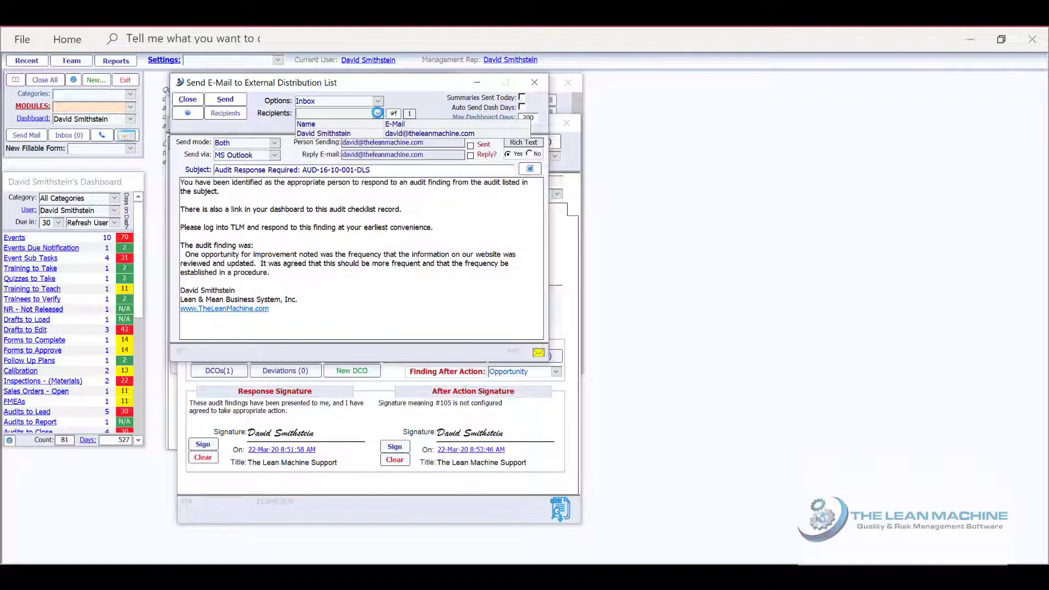
left_click(377, 113)
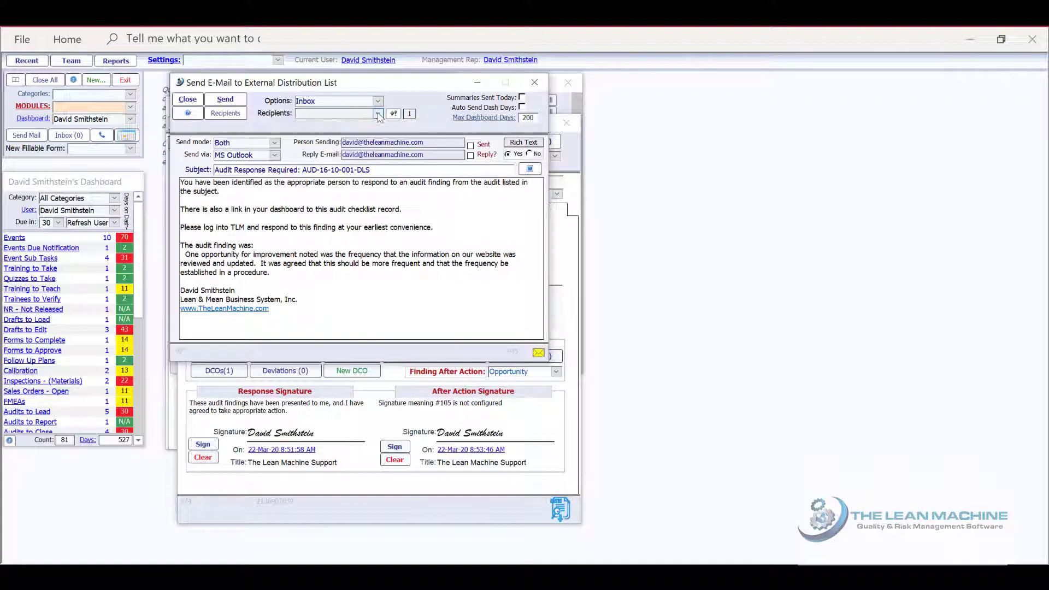
Set the audit finding text apart in its own paragraph of the e-mail body and format it in red italics
left_click(186, 254)
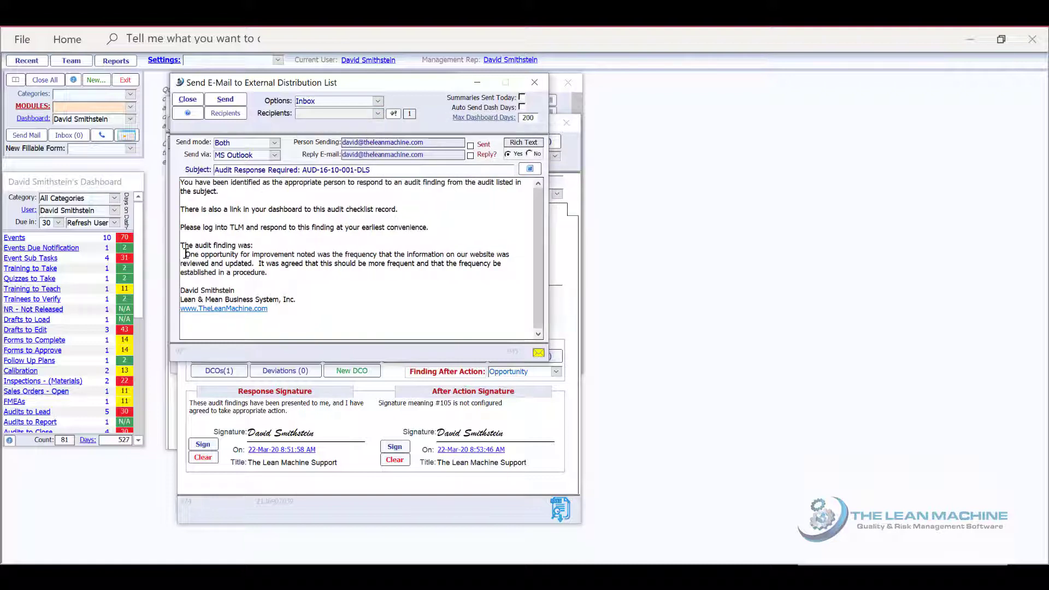
key("BackSpace")
key("Return")
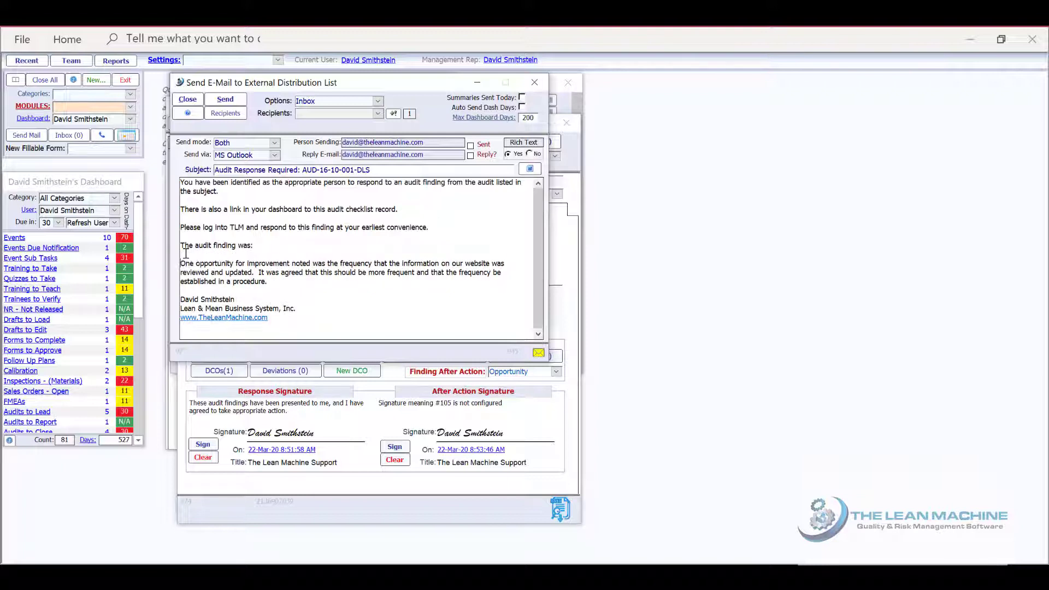
left_click_drag(268, 281, 181, 264)
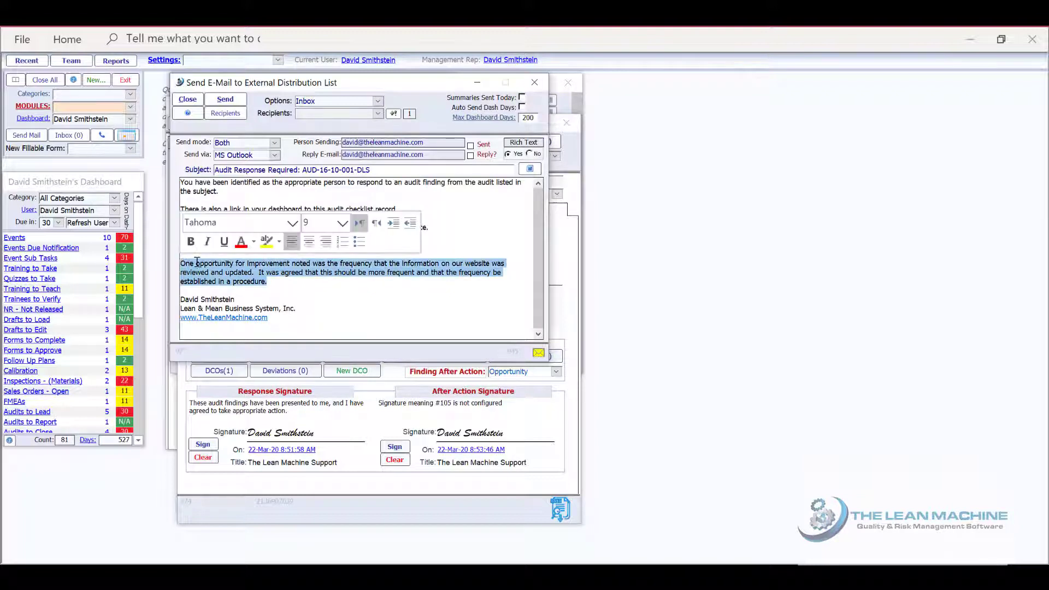
left_click(241, 242)
left_click(207, 242)
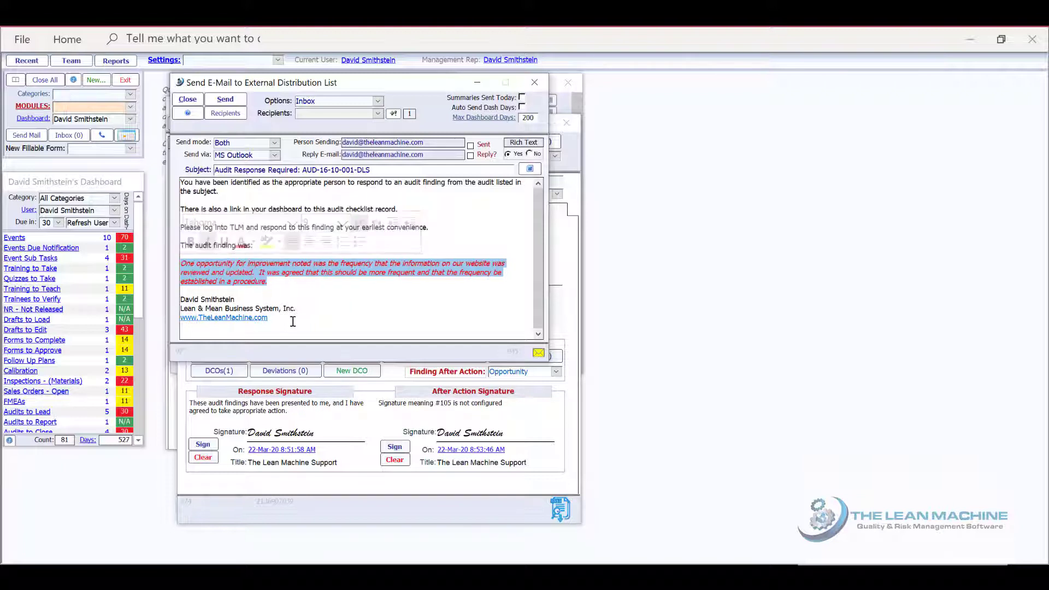
left_click(312, 319)
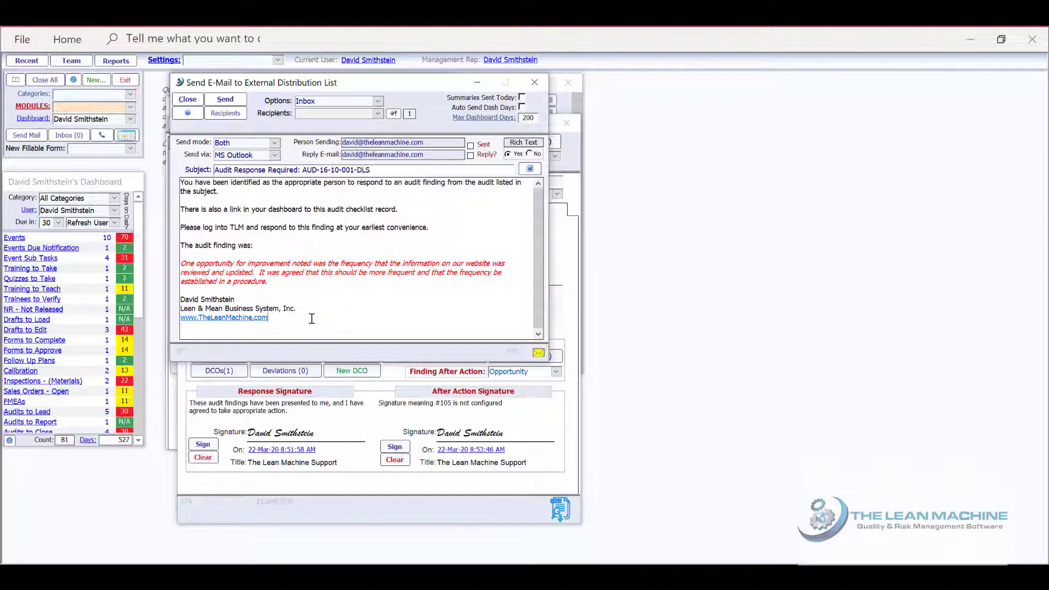
Set the e-mail's sending method to SMTP Server and send the response request
left_click(274, 155)
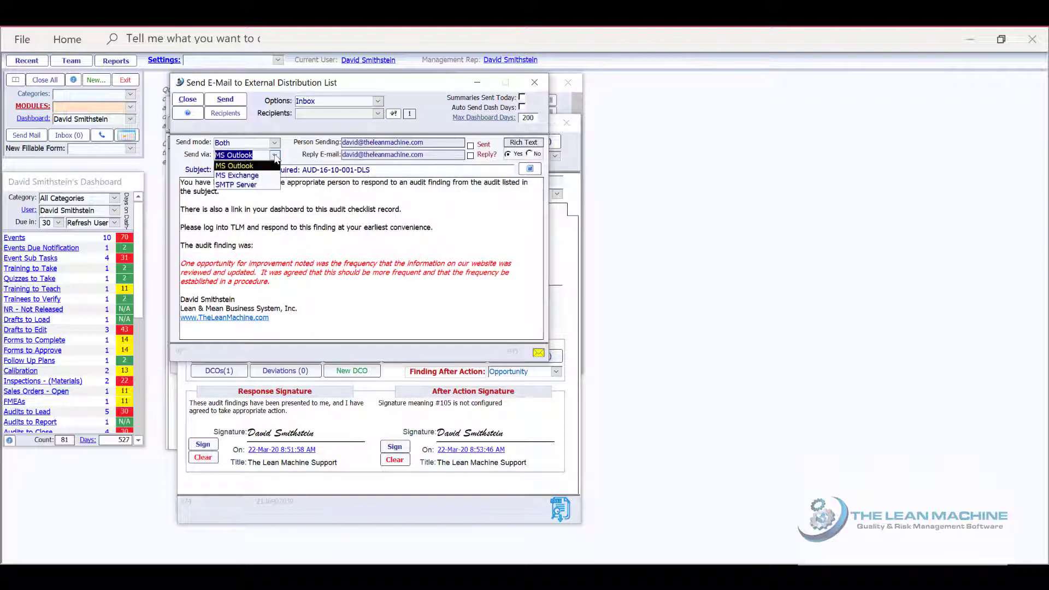
left_click(266, 187)
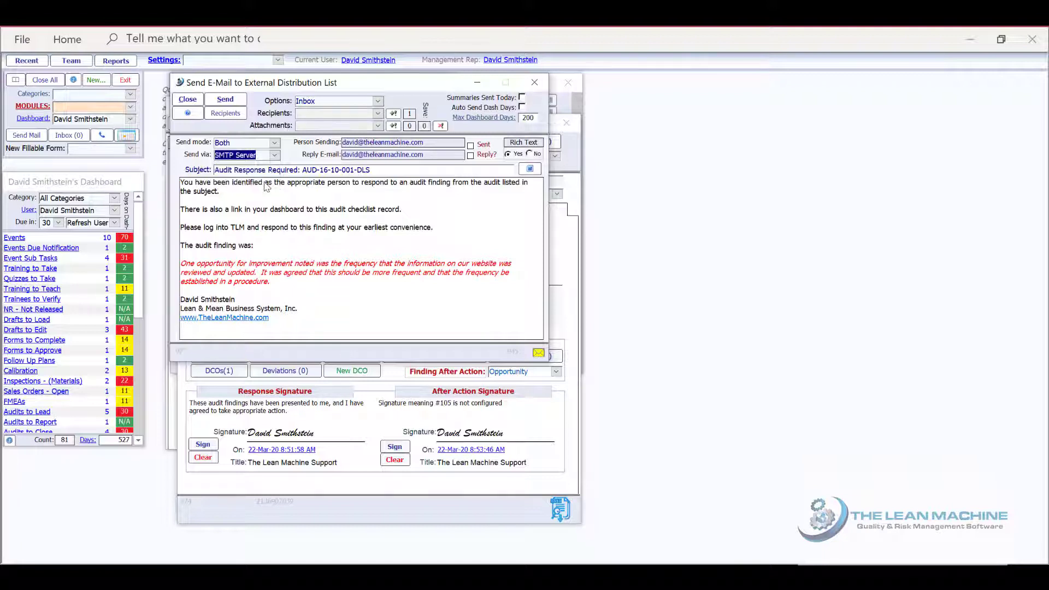
left_click(226, 100)
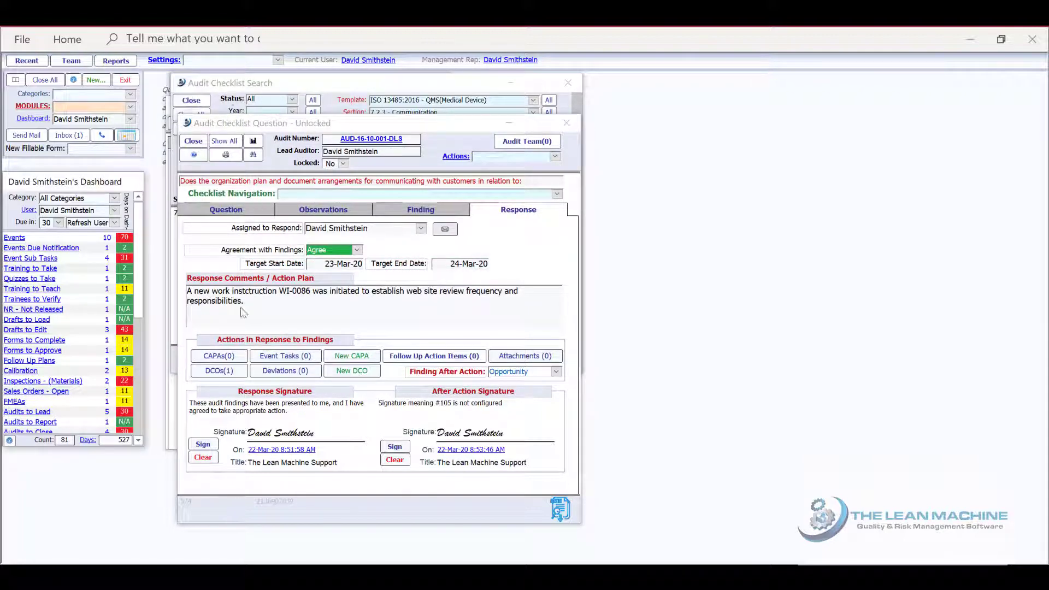
Open document WI-0086 from the finding's related DCOs to examine it, and close all open windows
left_click(232, 372)
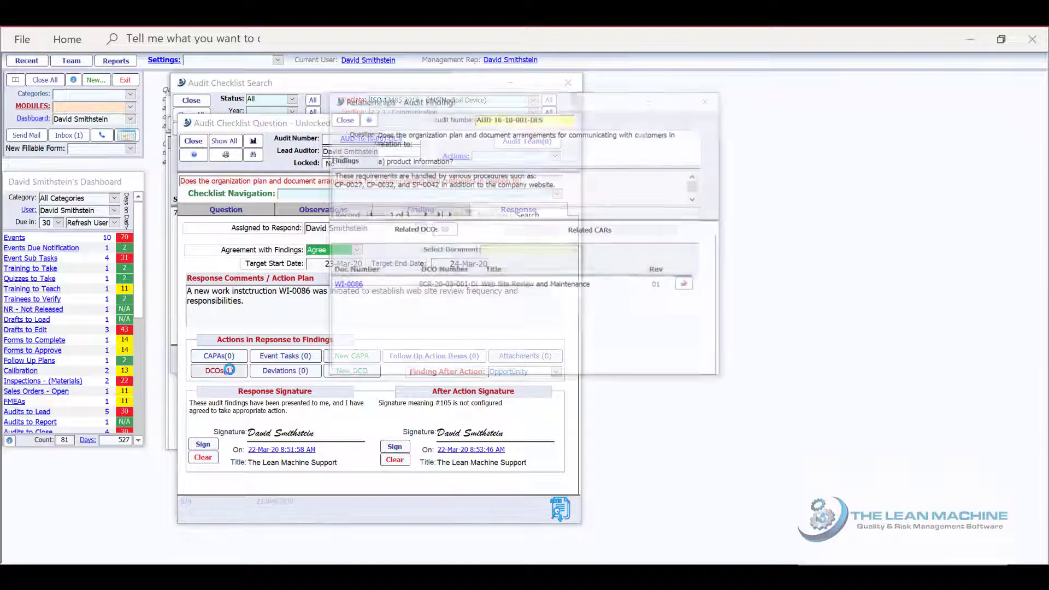
left_click(348, 287)
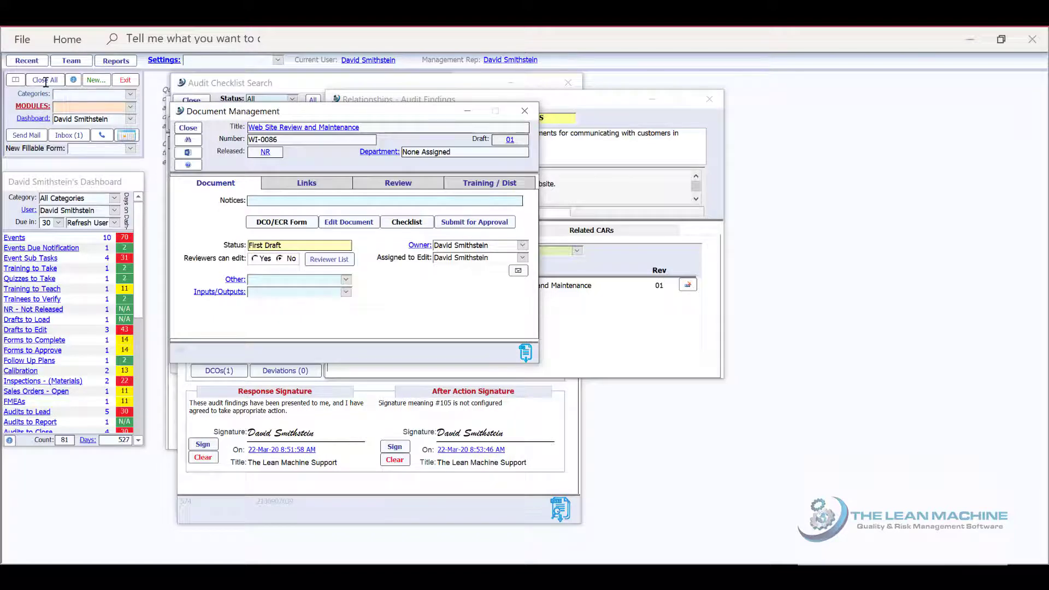
left_click(47, 82)
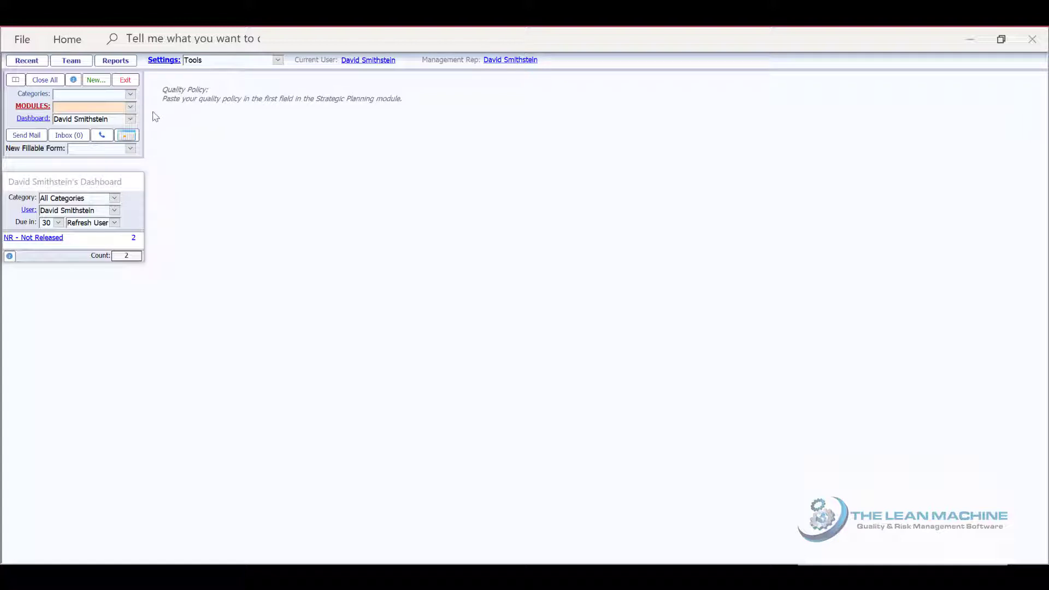
Create a new checklist template in the Audits module by importing the ISO 13485:2016 - QMS(Medical Device) standard with its checklist questions
left_click(130, 107)
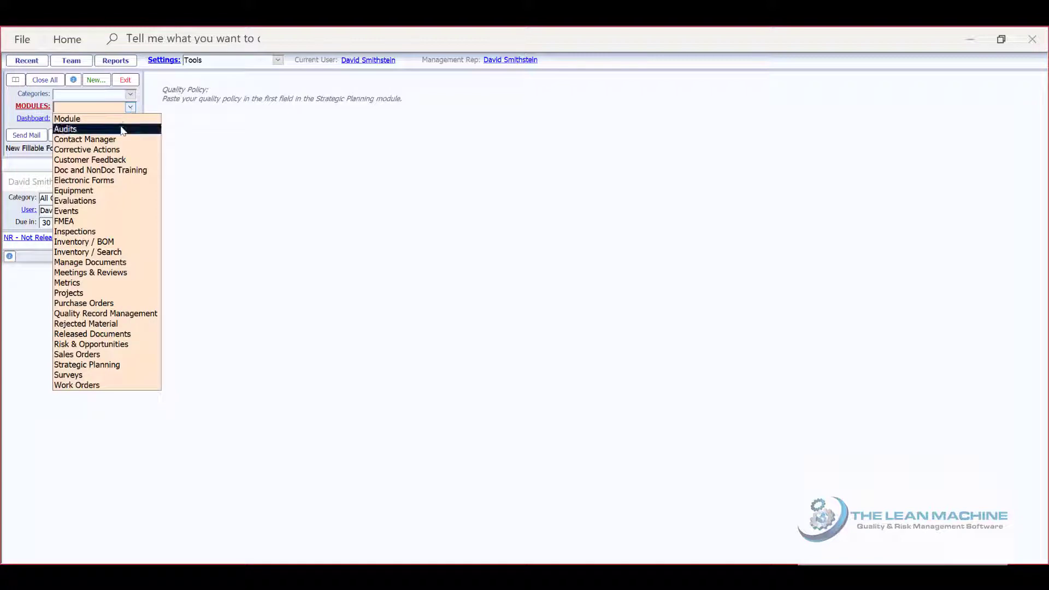
left_click(123, 129)
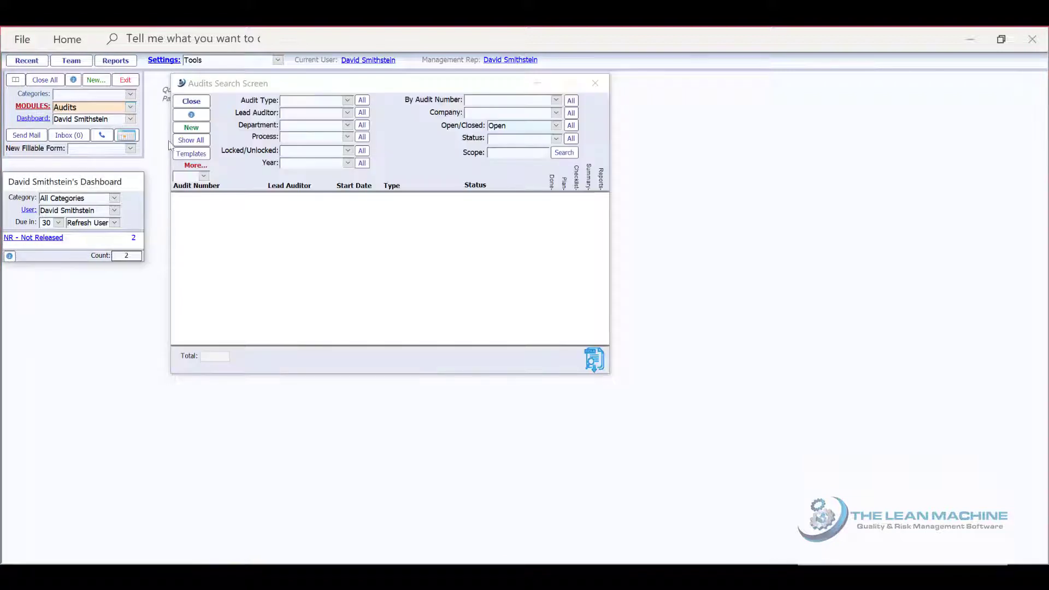
left_click(196, 153)
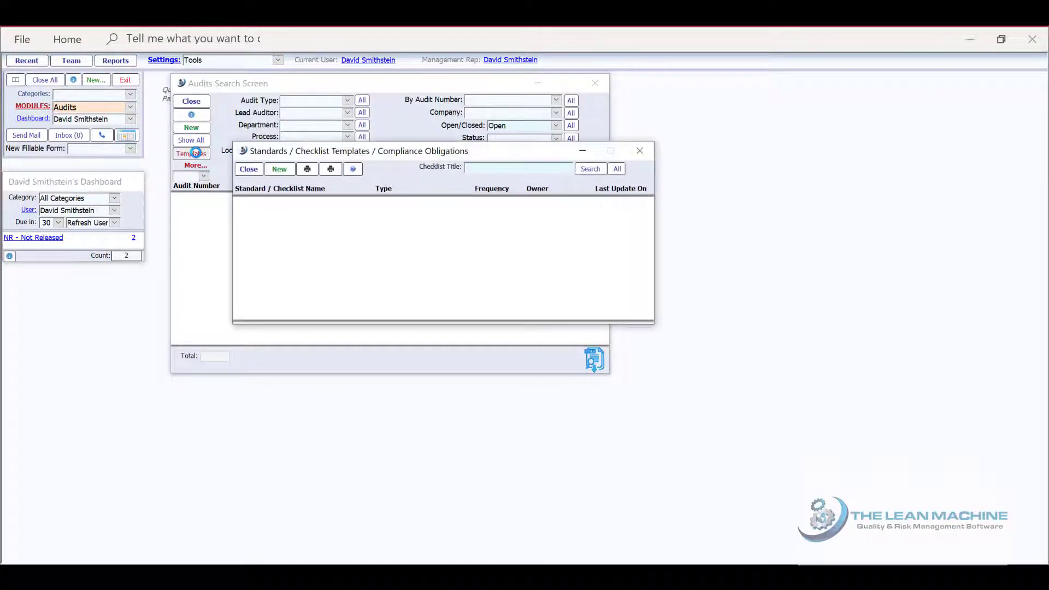
left_click(280, 170)
left_click(522, 184)
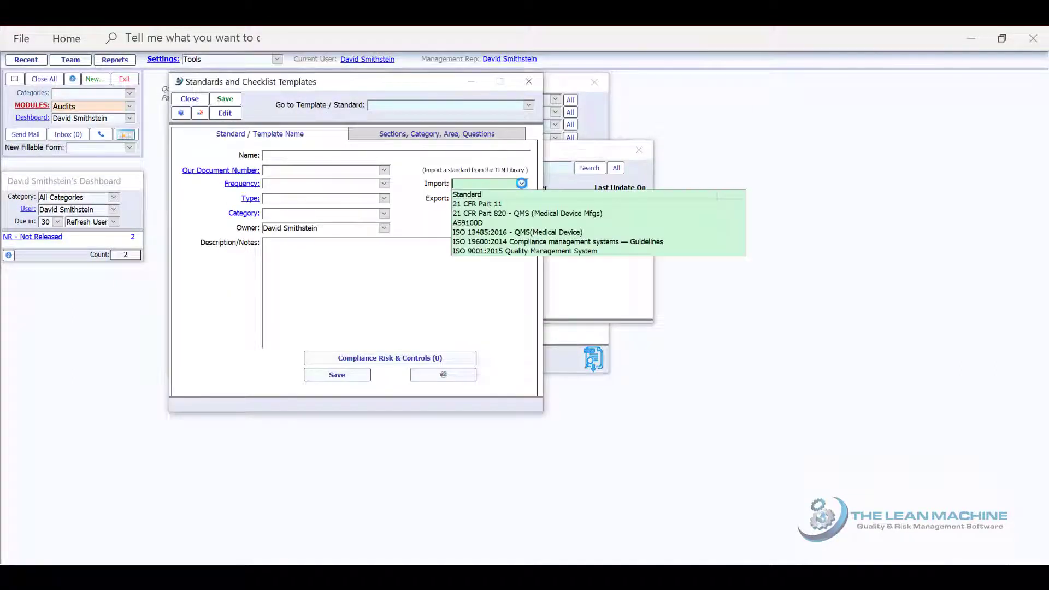
left_click(519, 232)
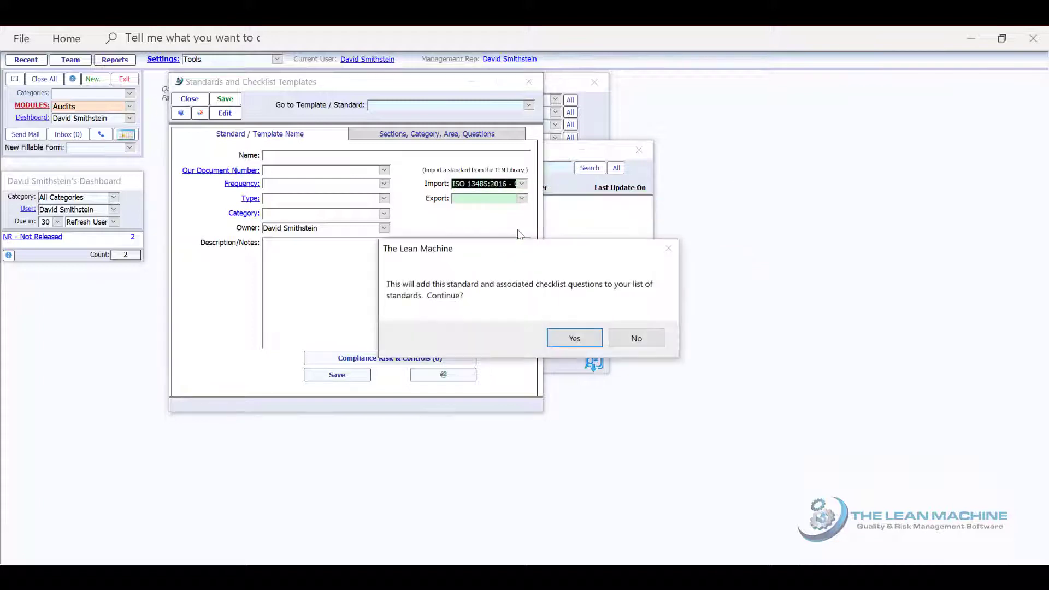
left_click(565, 335)
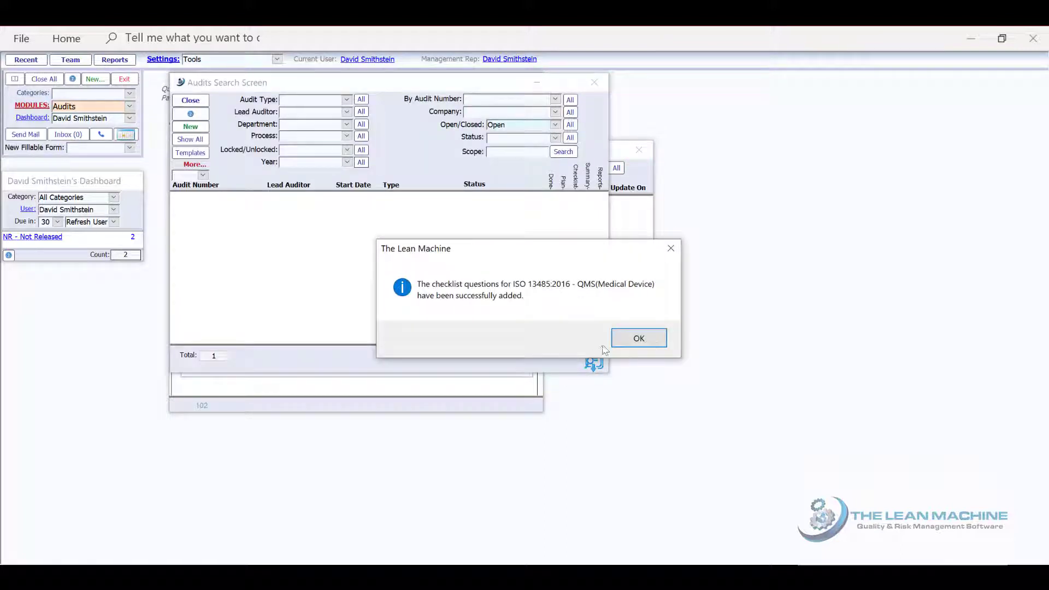
left_click(622, 340)
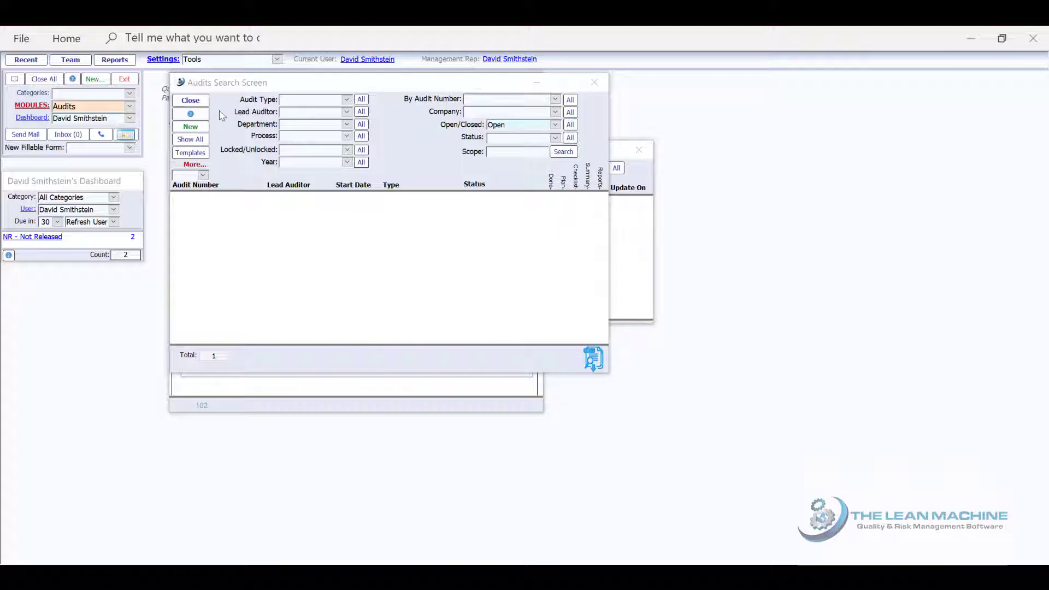
Return to the imported standard's template and review its compliance categories and full list of sections
left_click(202, 102)
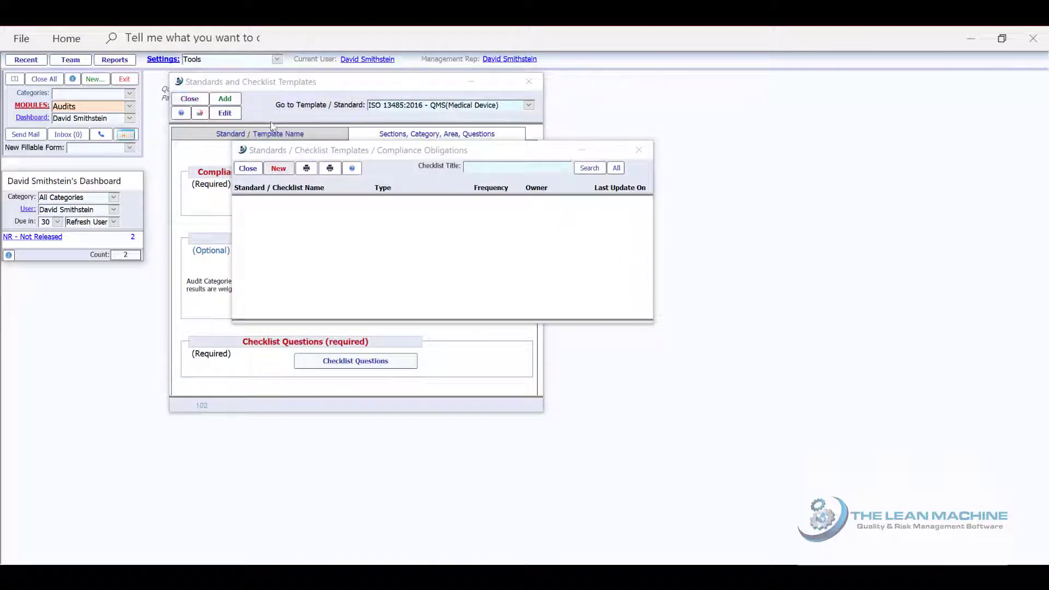
left_click(361, 138)
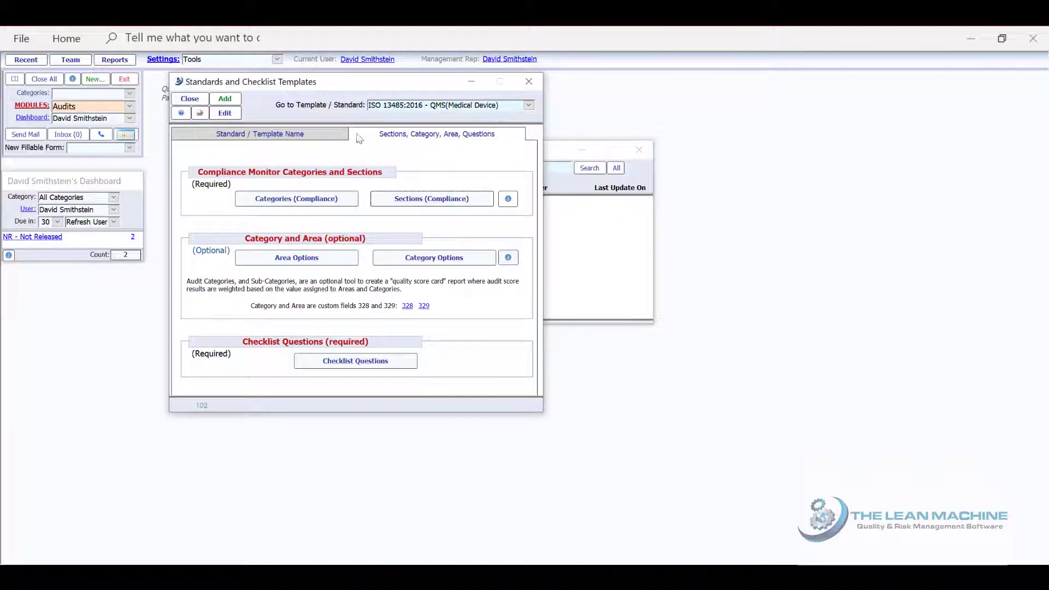
left_click(328, 201)
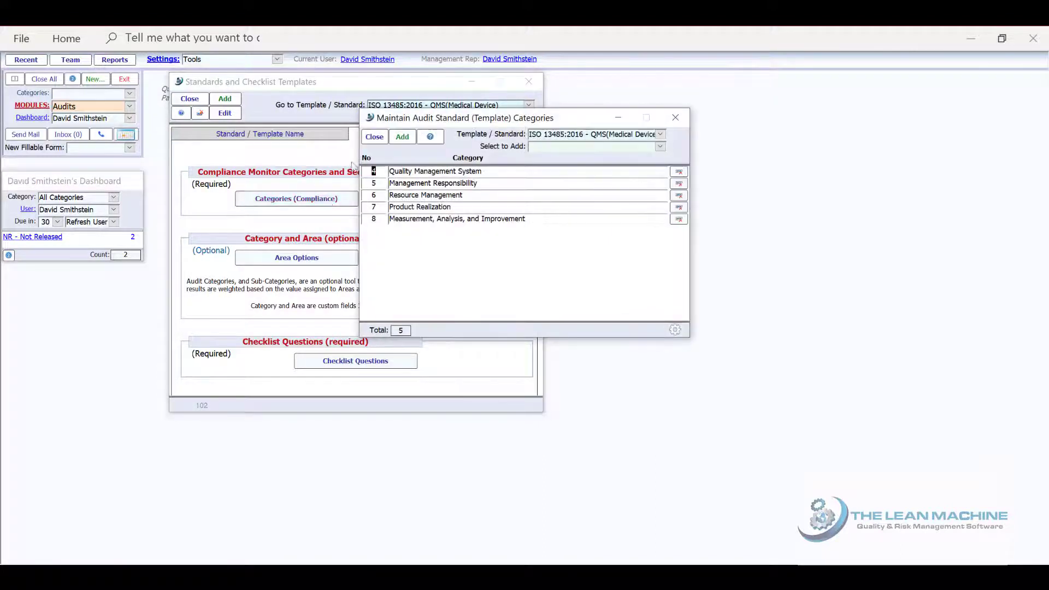
left_click(375, 139)
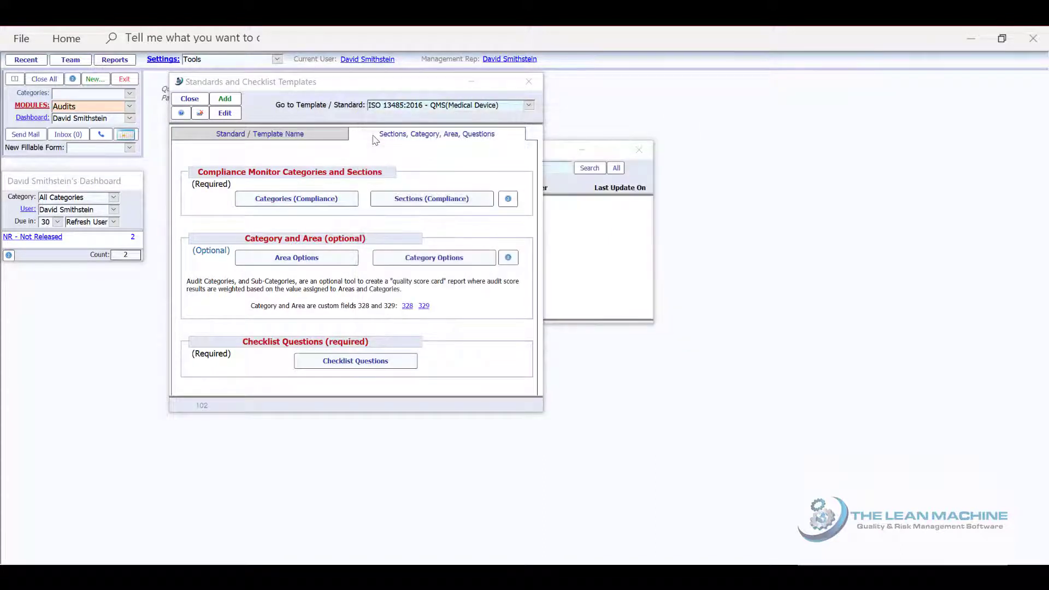
left_click(405, 200)
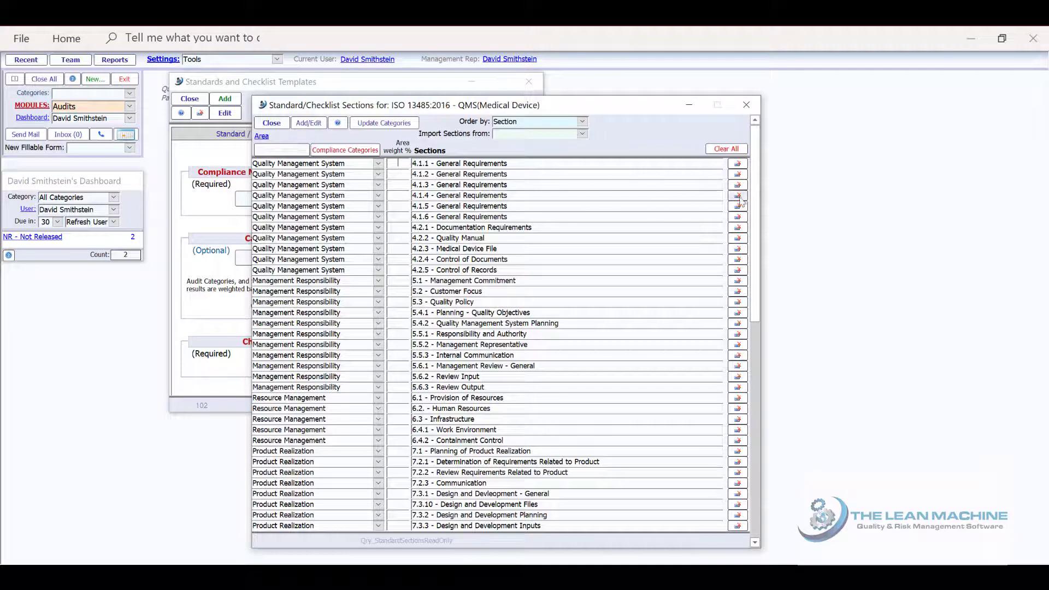
left_click_drag(757, 222, 758, 428)
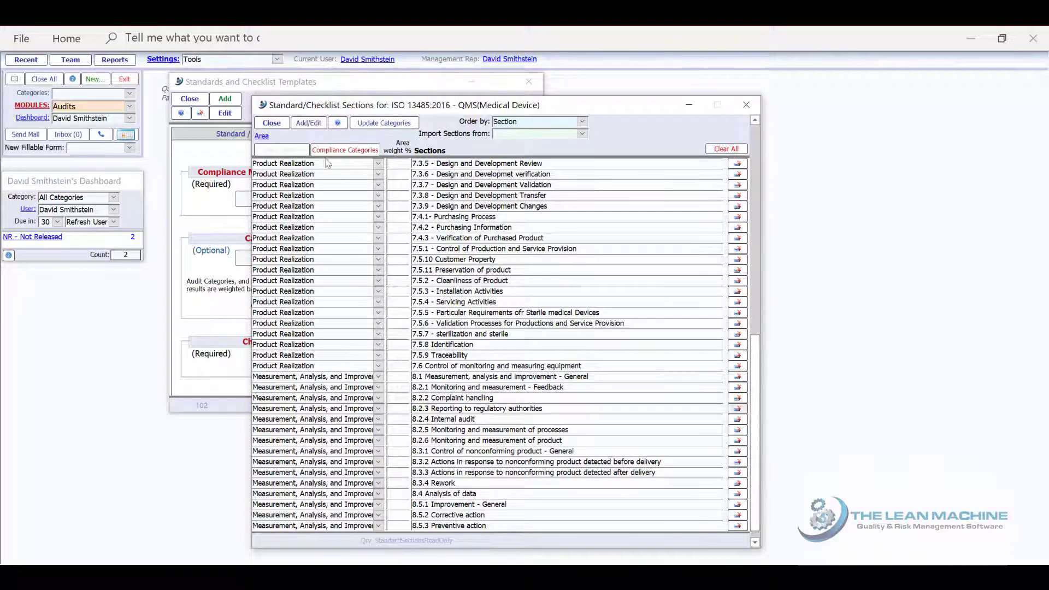
left_click(266, 123)
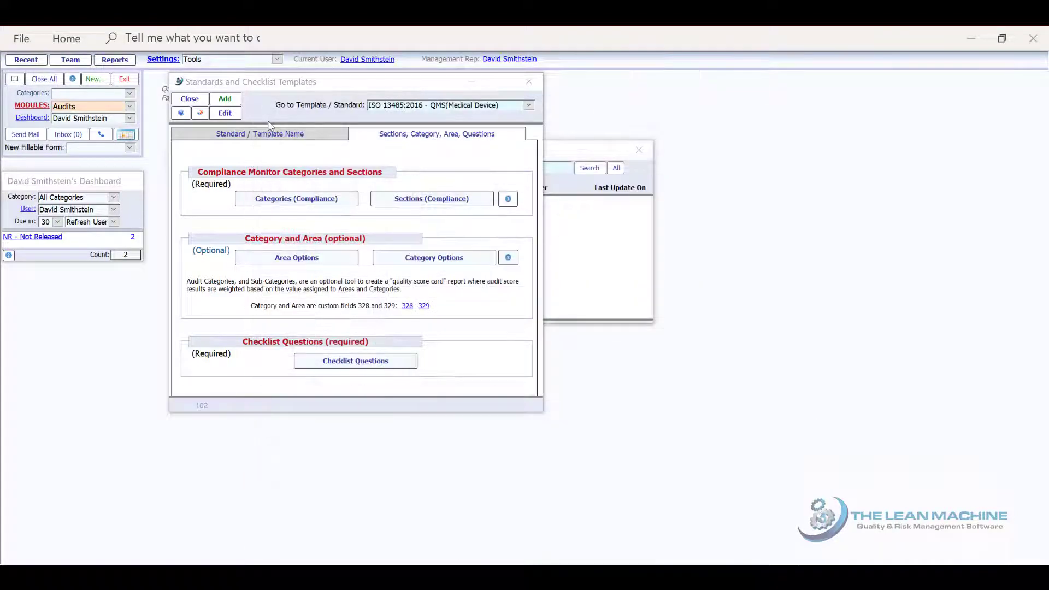
Review the template's checklist questions and the action, standards and scoring details of section 4.1.2 question 3, and close all windows
left_click(346, 362)
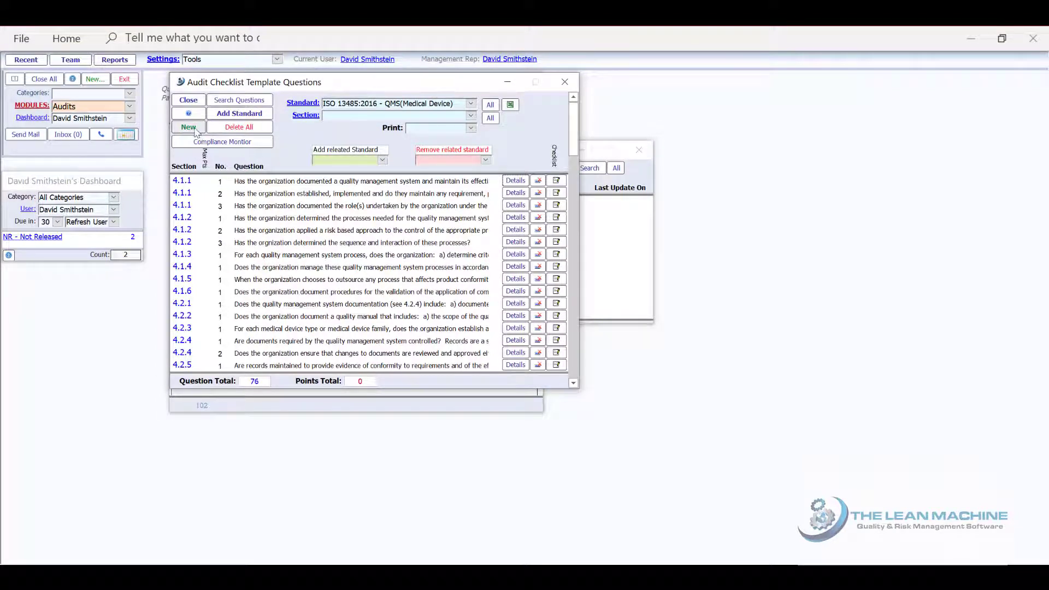
left_click(513, 242)
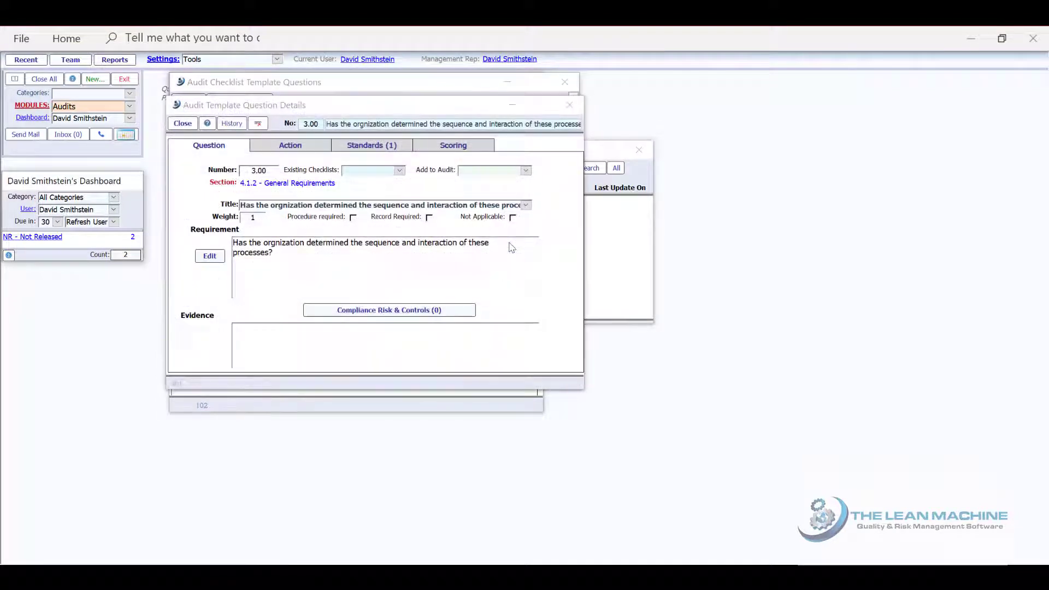
left_click(292, 148)
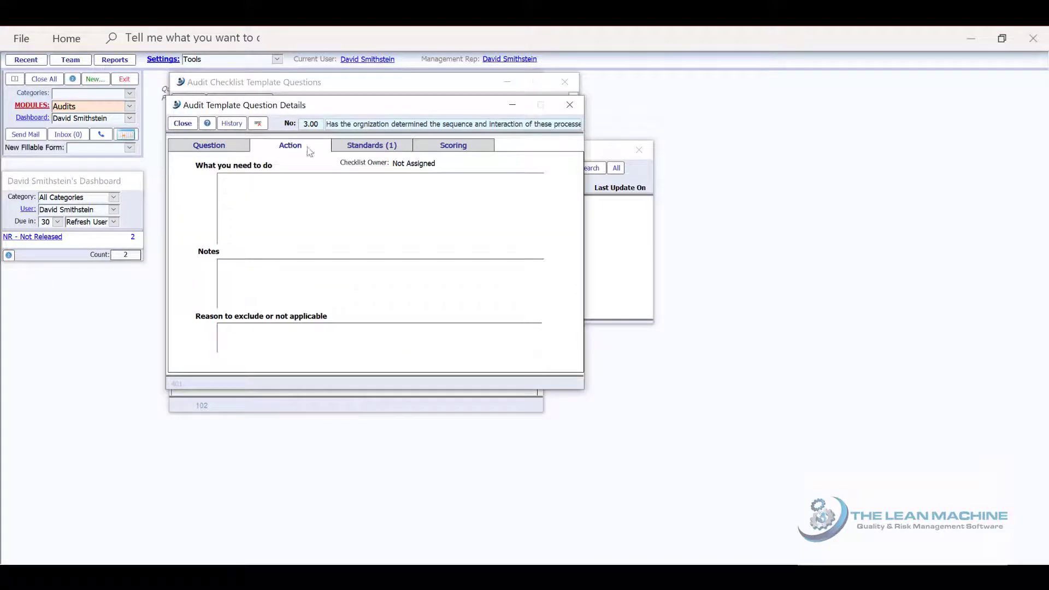
left_click(351, 149)
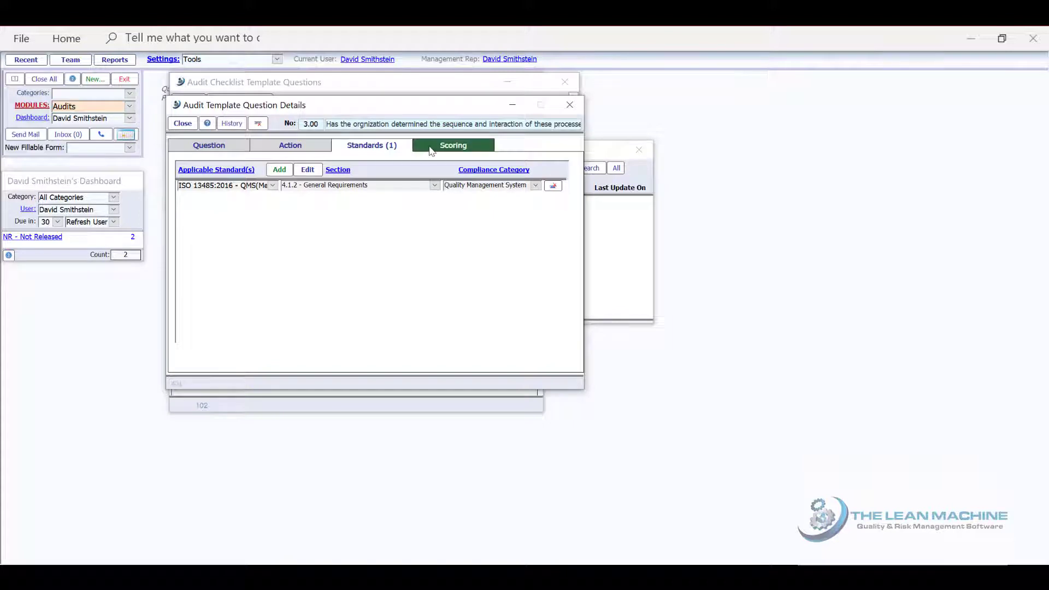
left_click(432, 148)
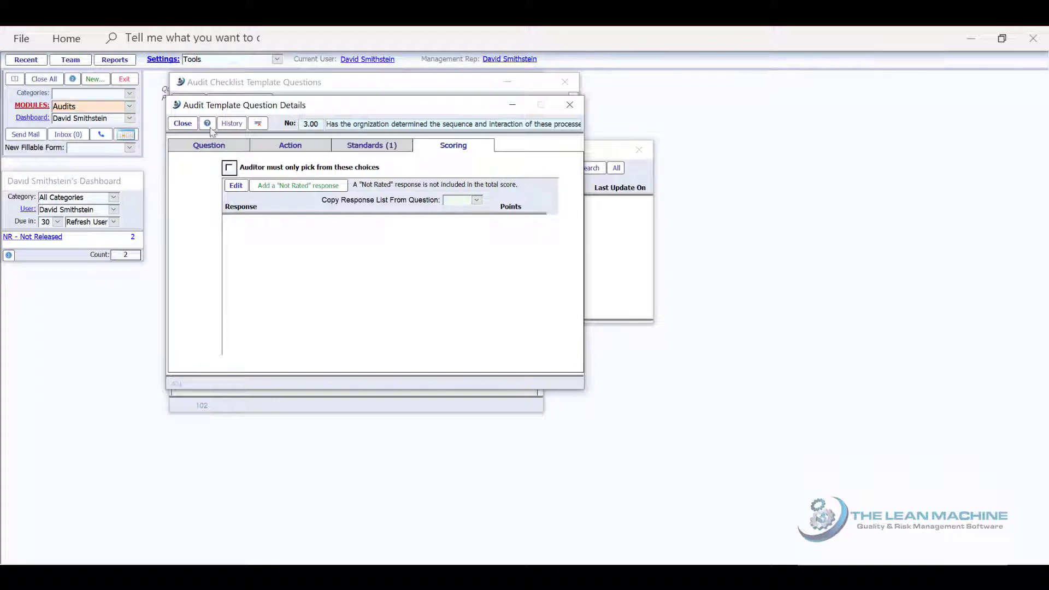
left_click(184, 124)
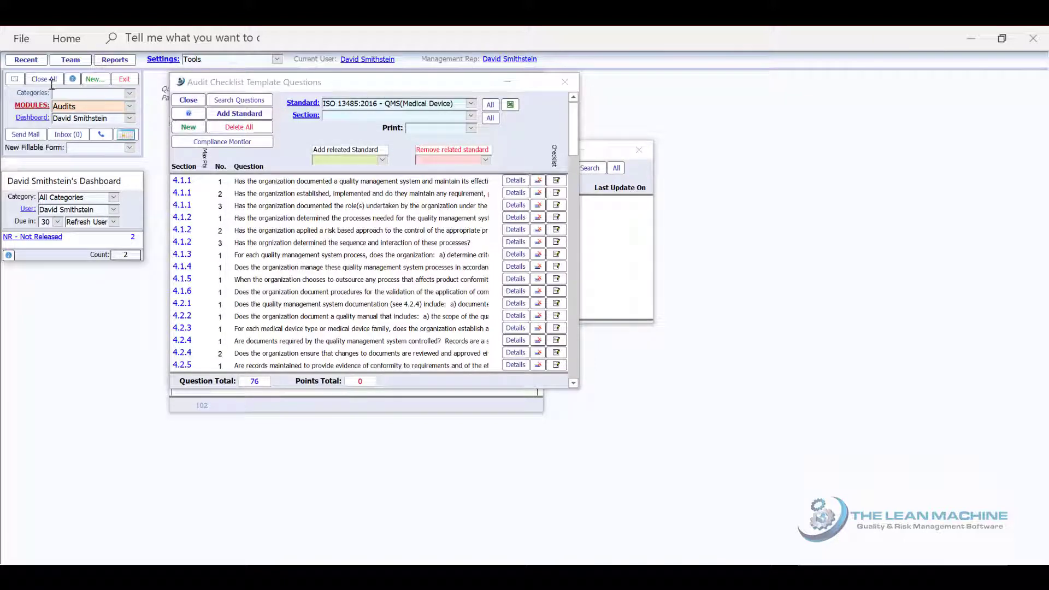
left_click(48, 79)
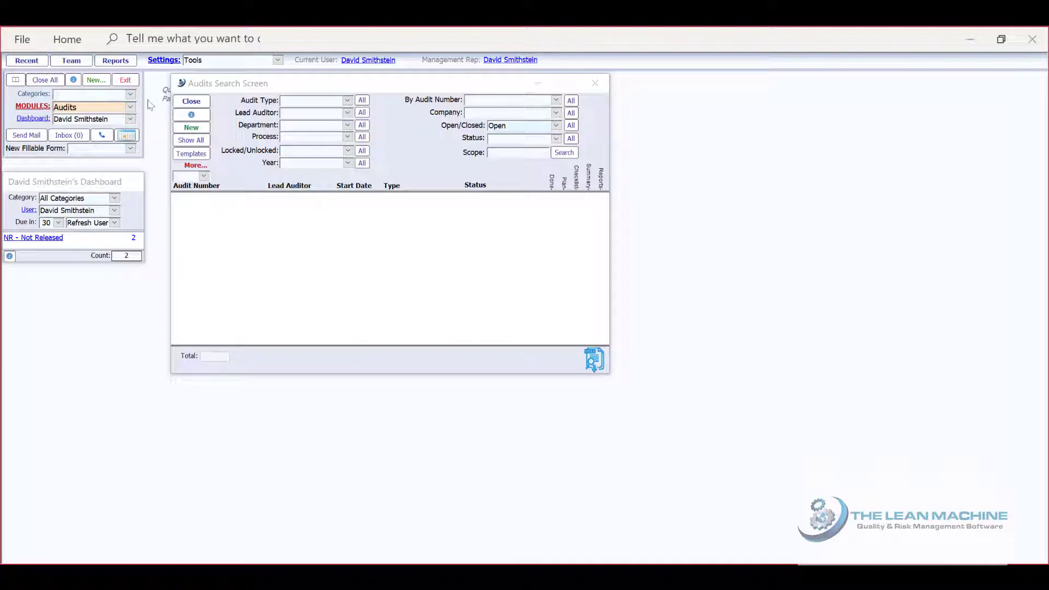
Create a new audit and define an audit type named Internal, classified as Internal Audit Only
left_click(195, 131)
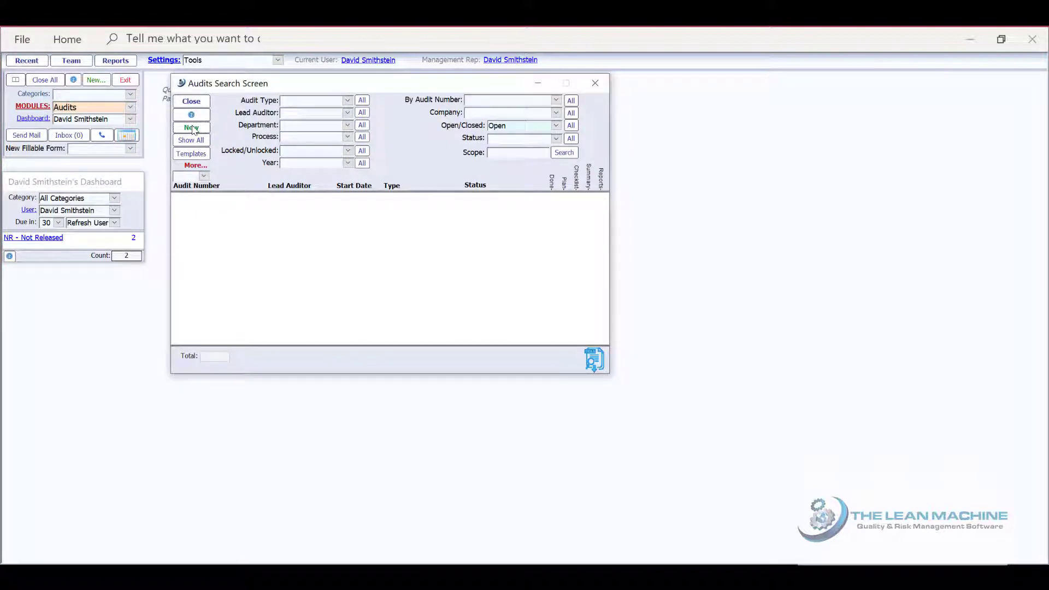
left_click(192, 129)
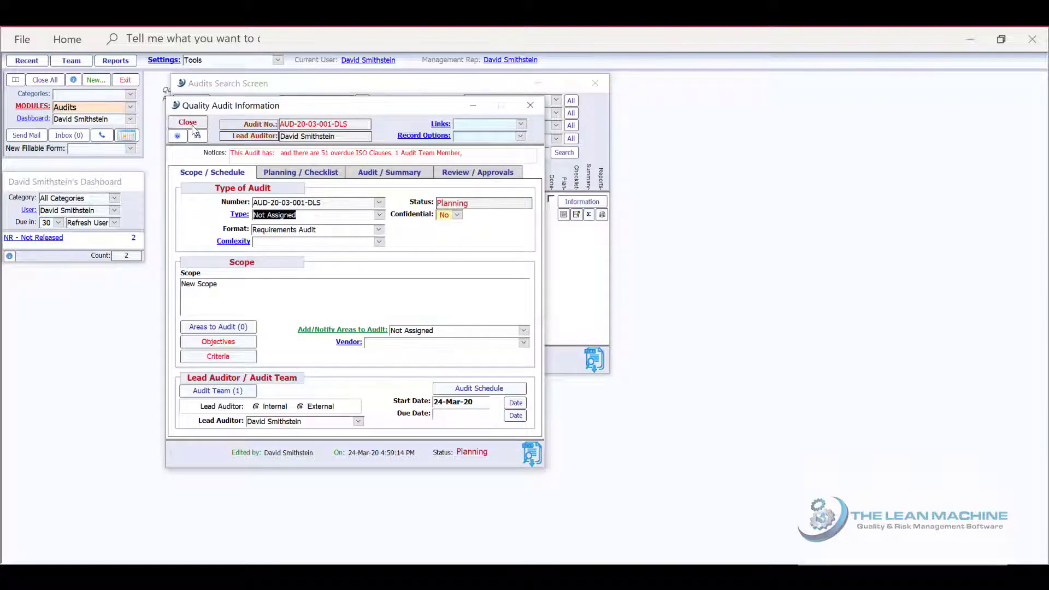
left_click(240, 215)
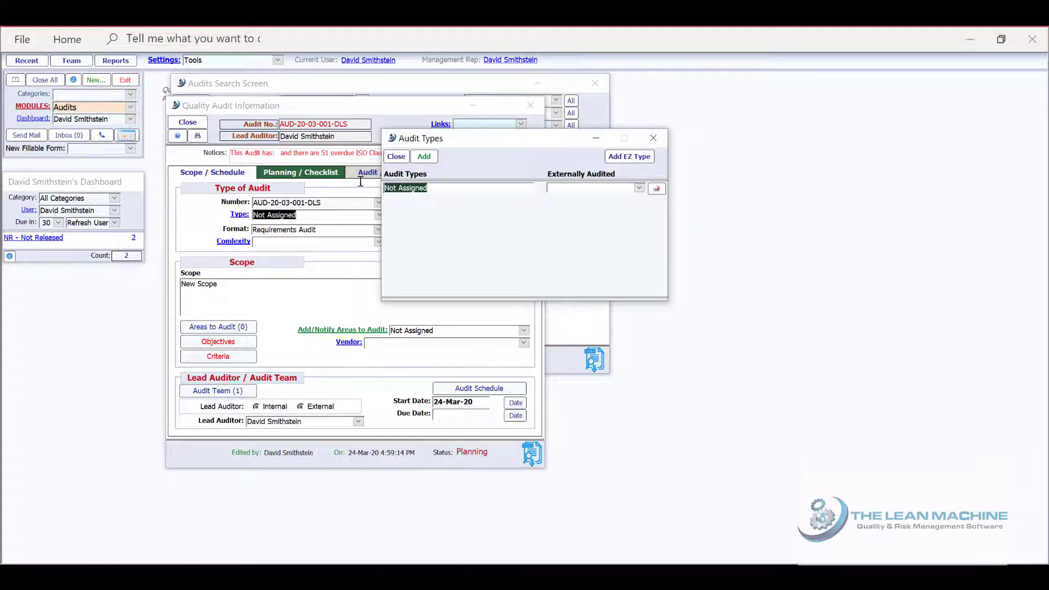
type("Intern")
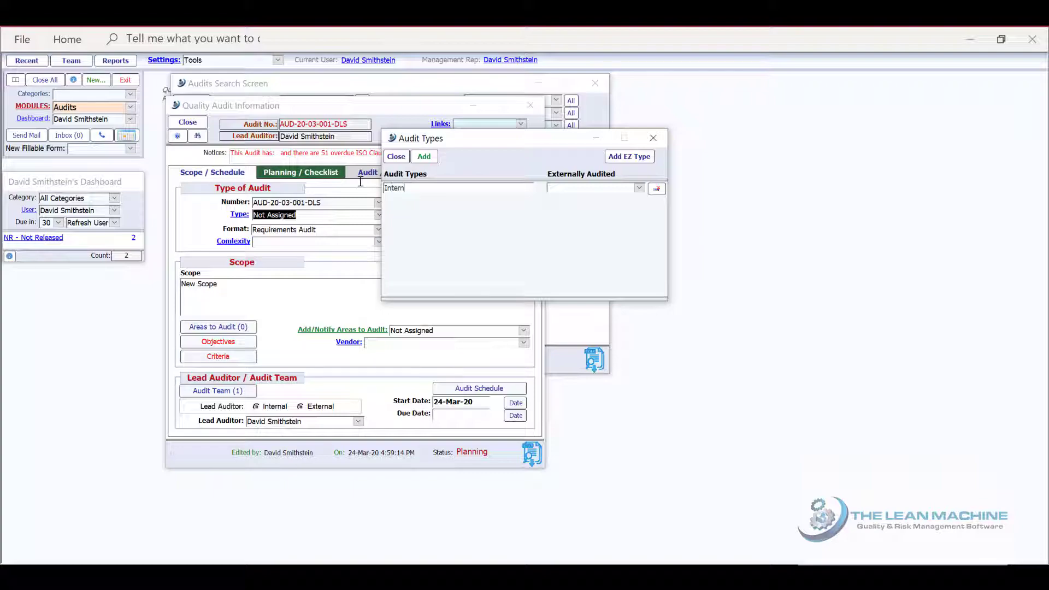
type("al")
left_click(639, 188)
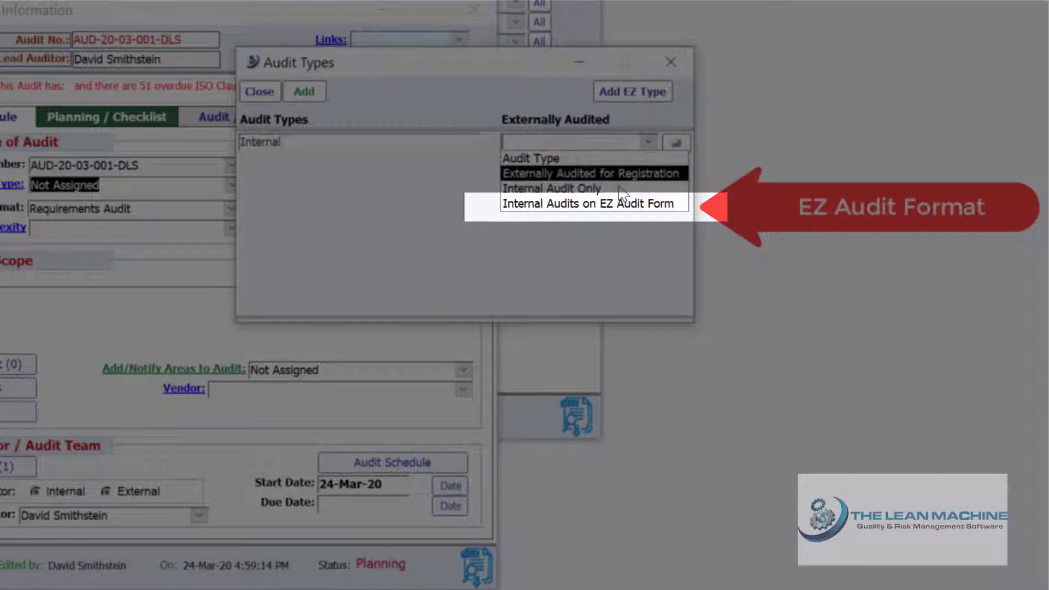
left_click(623, 192)
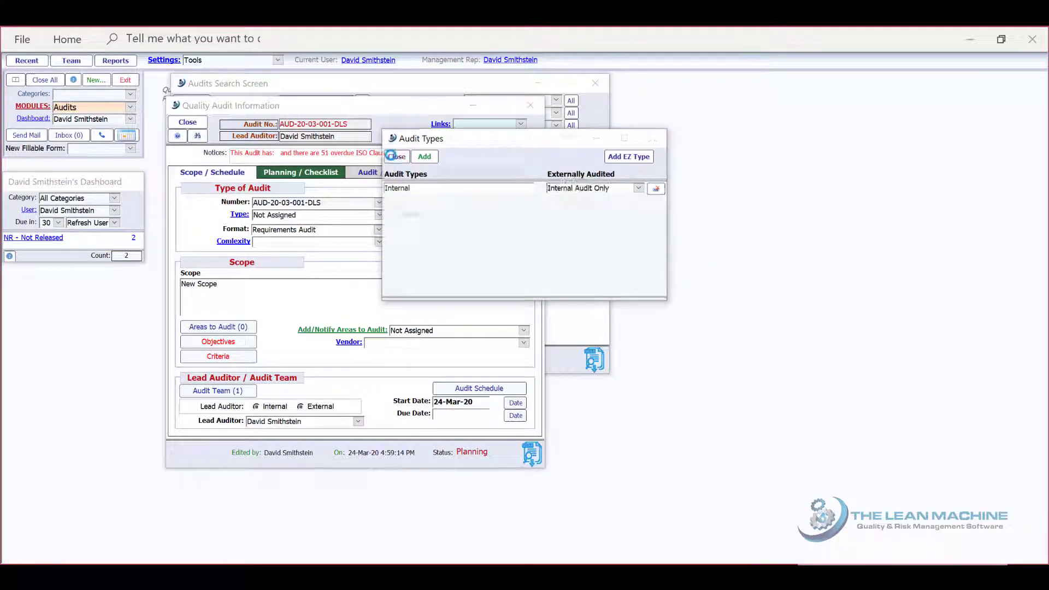
left_click(391, 156)
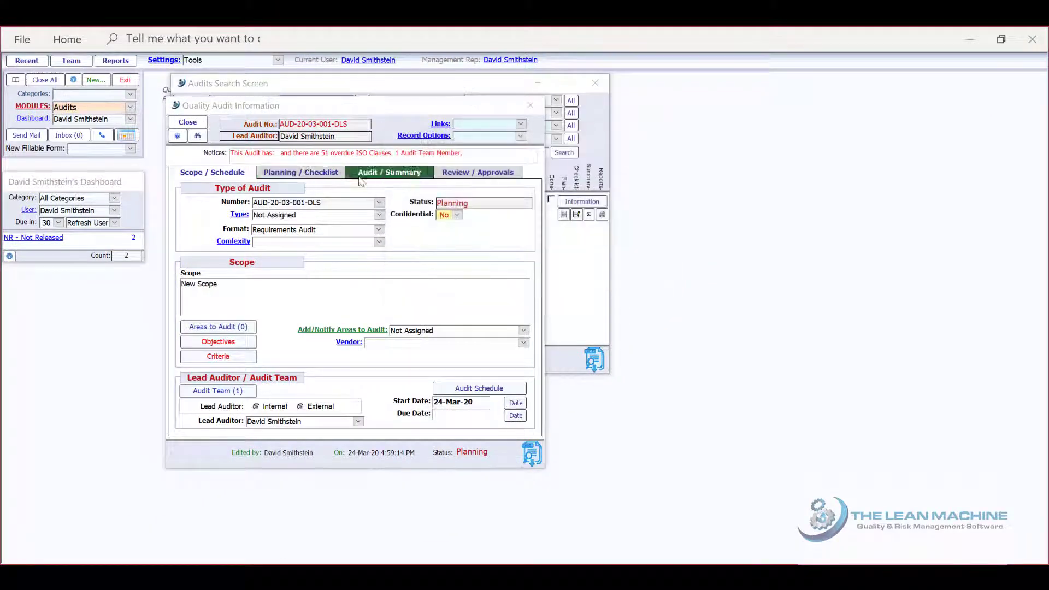
Define a complexity rating named Moderate with list order 1 and assign it to the new audit
left_click(230, 243)
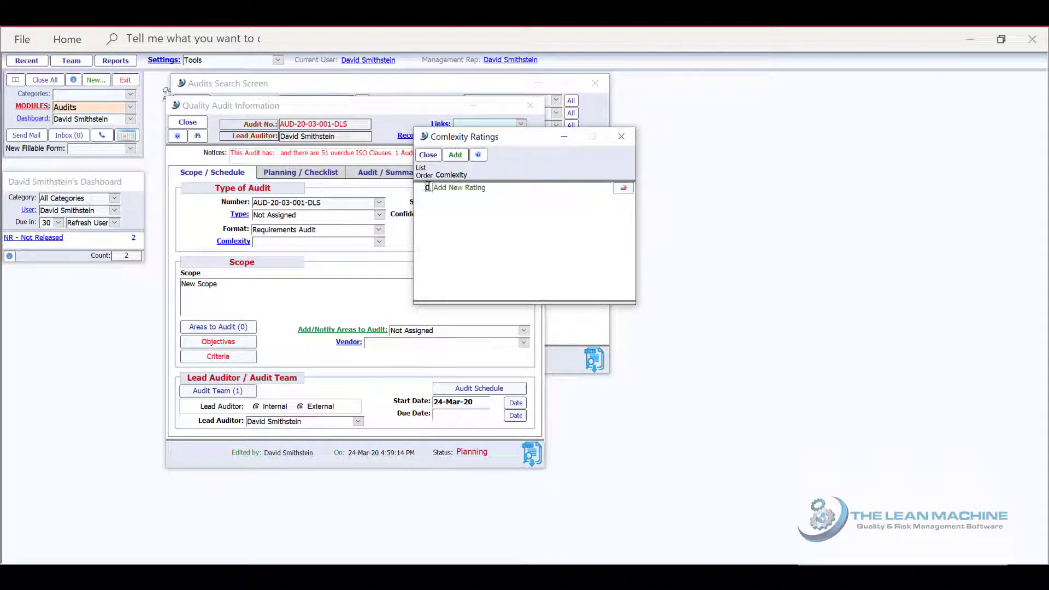
left_click_drag(425, 187, 435, 187)
type("1")
key("Tab")
type("Moderate")
left_click(428, 154)
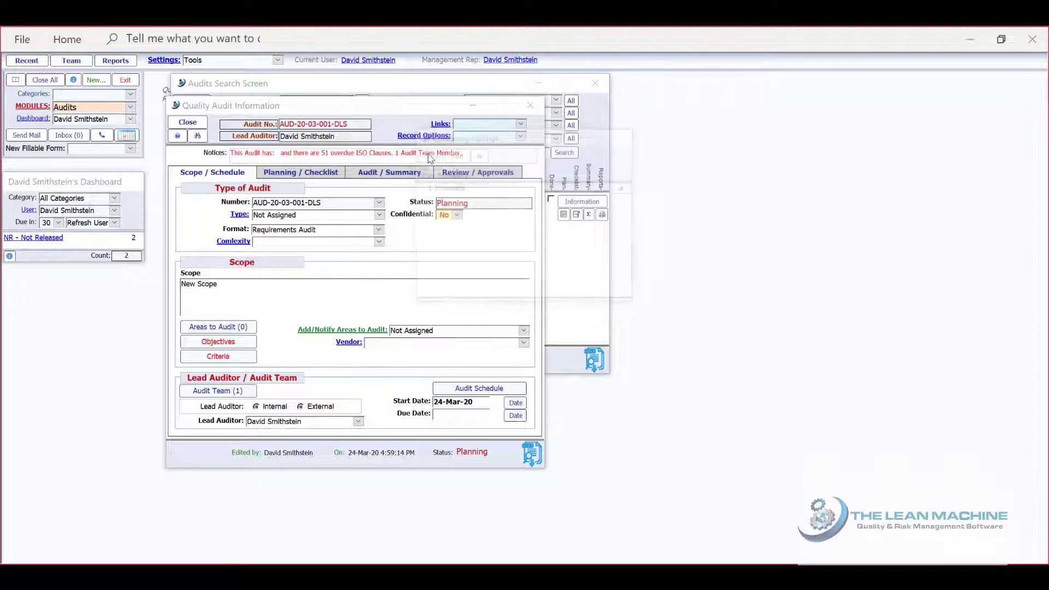
left_click(379, 242)
left_click(376, 262)
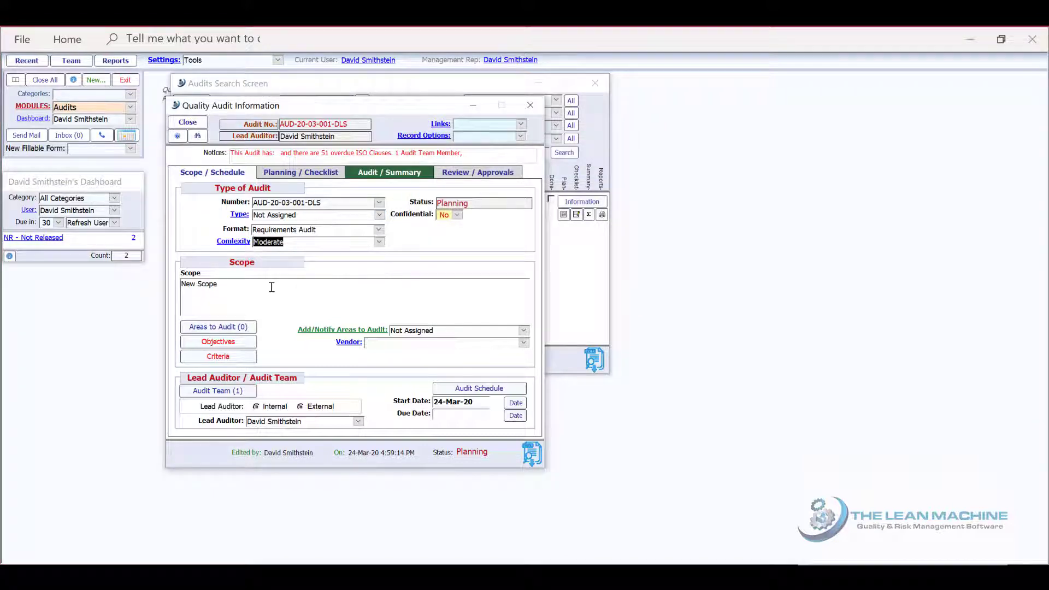
Set the audit scope to "Full audit of ISO 13485 requirements", consulting clause 5.5.2 of ISO 19011:2018 on objectives, scope and criteria
left_click_drag(230, 286, 183, 285)
type("Full audit of")
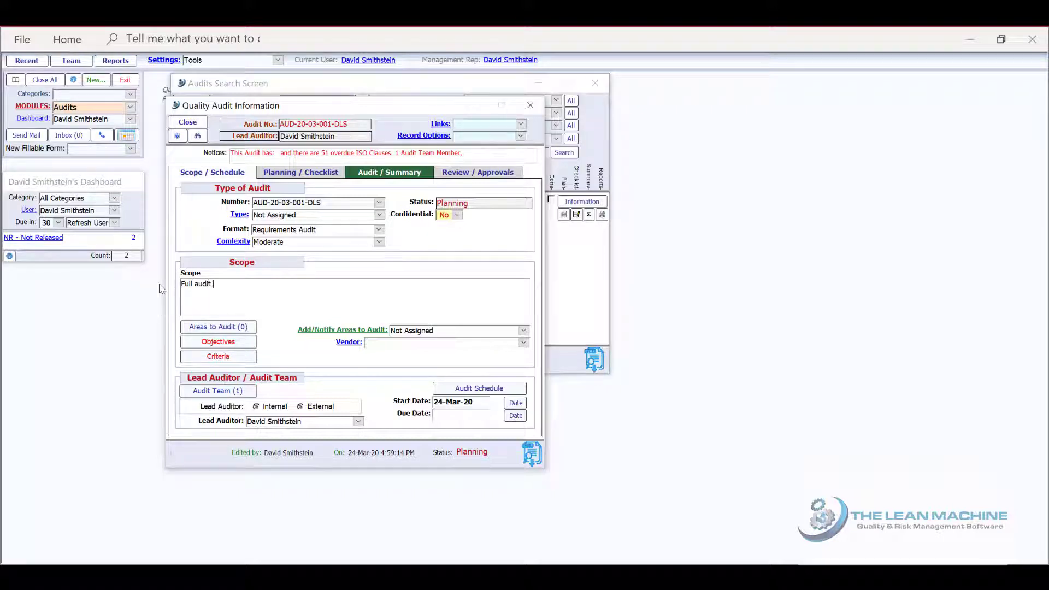
type(" ISO 1348")
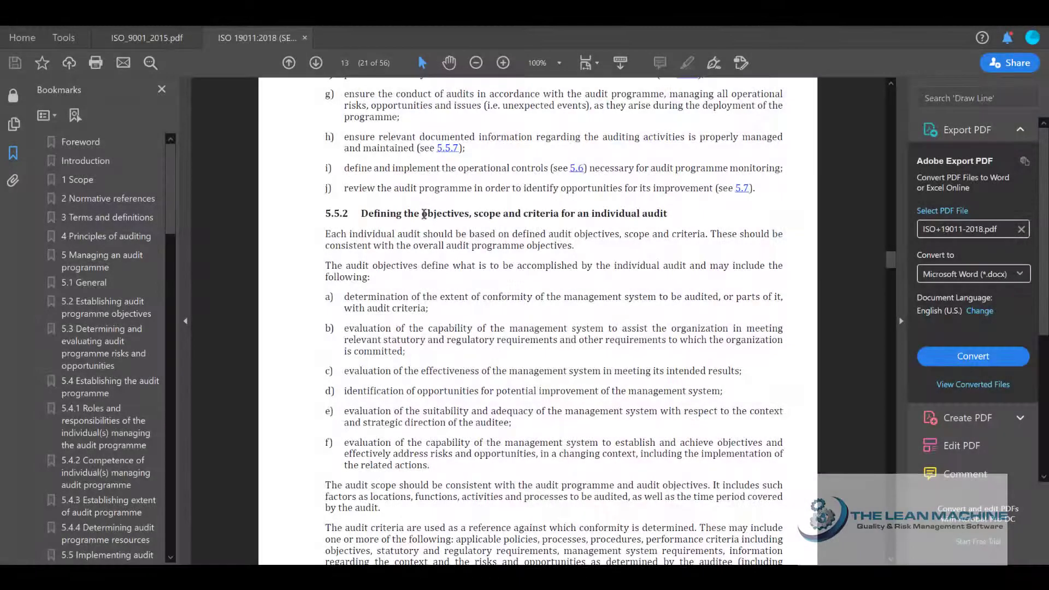
left_click_drag(424, 214, 532, 218)
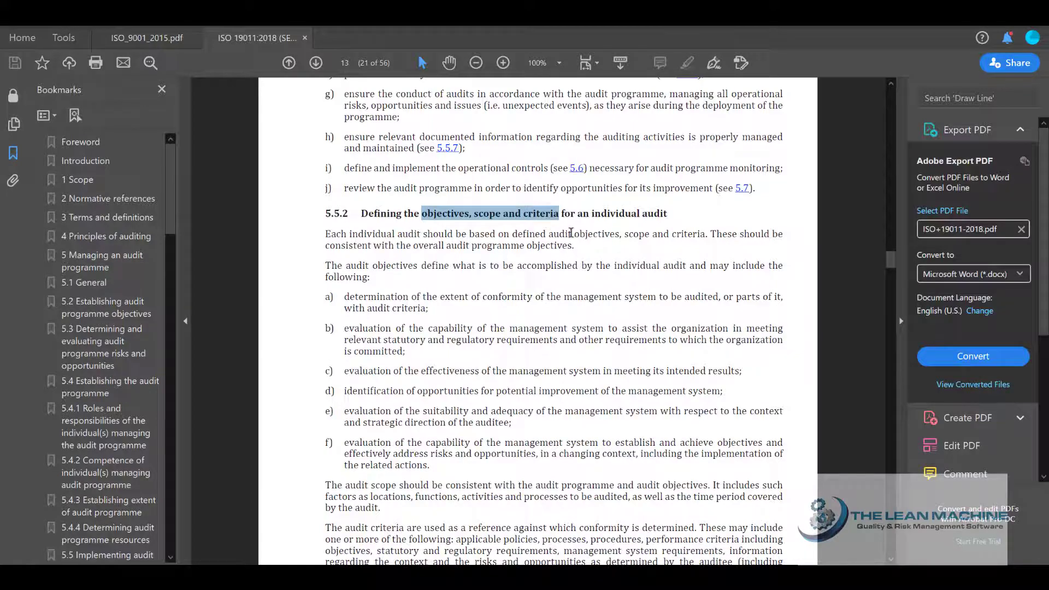
left_click(563, 215)
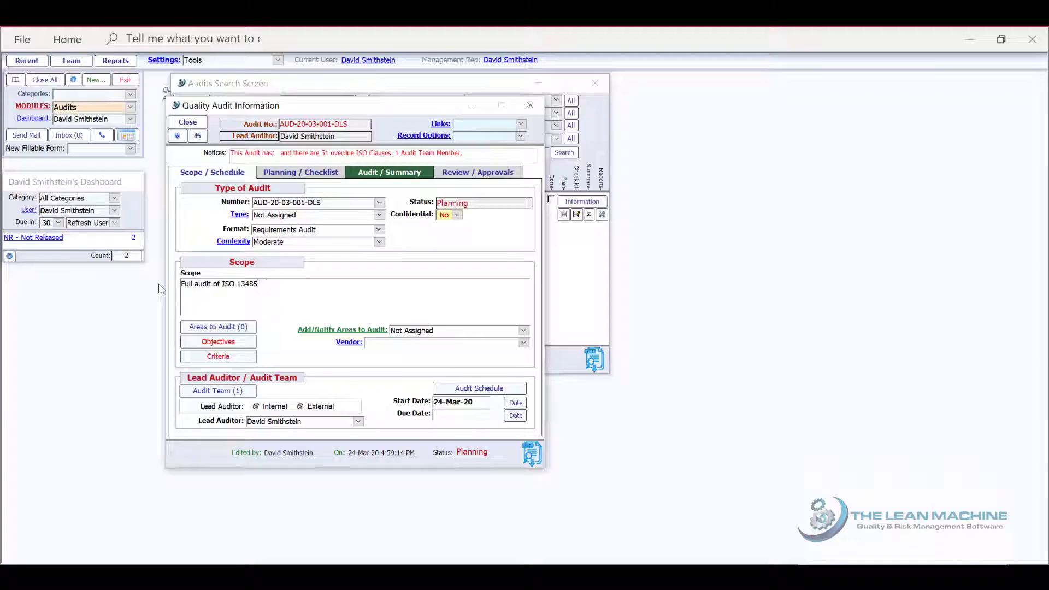
type("quirements")
Fill in the audit objectives with "Enter audit objectives here" and the audit criteria with "Audit criteria goes here"
left_click(218, 341)
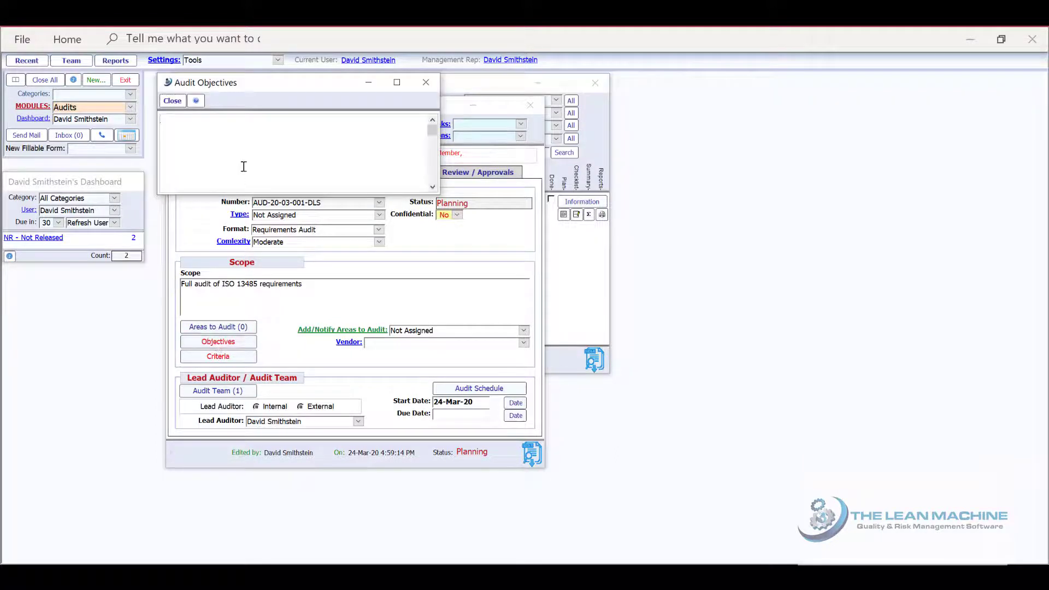
type("Enter audit objectives here")
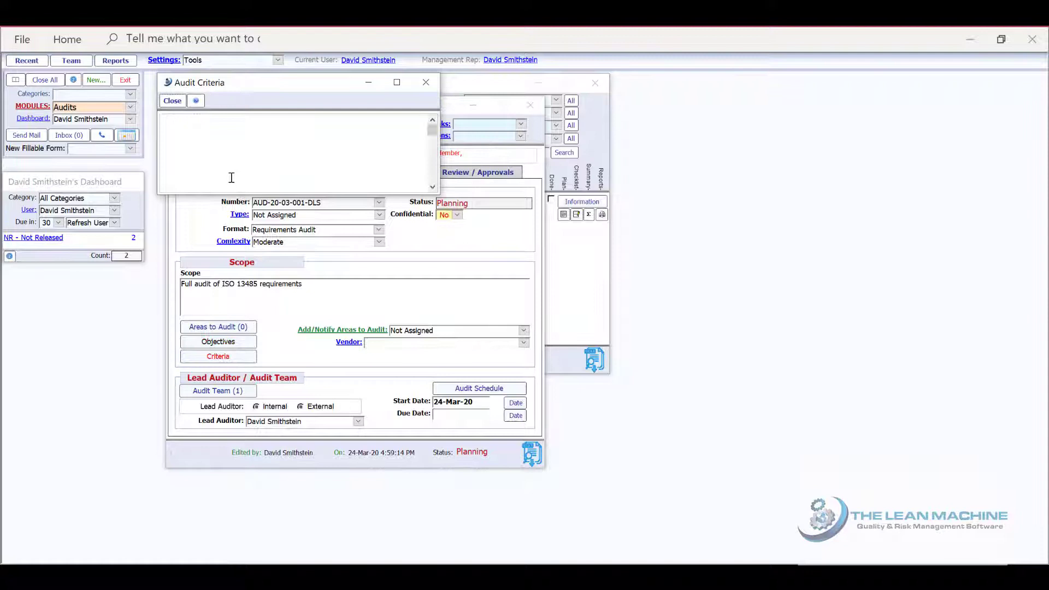
type("Audit criteria goes here")
left_click(172, 100)
Start the audit's requirements checklist from the ISO 13485:2016 - QMS(Medical Device) template and add all its sections for import
left_click(320, 173)
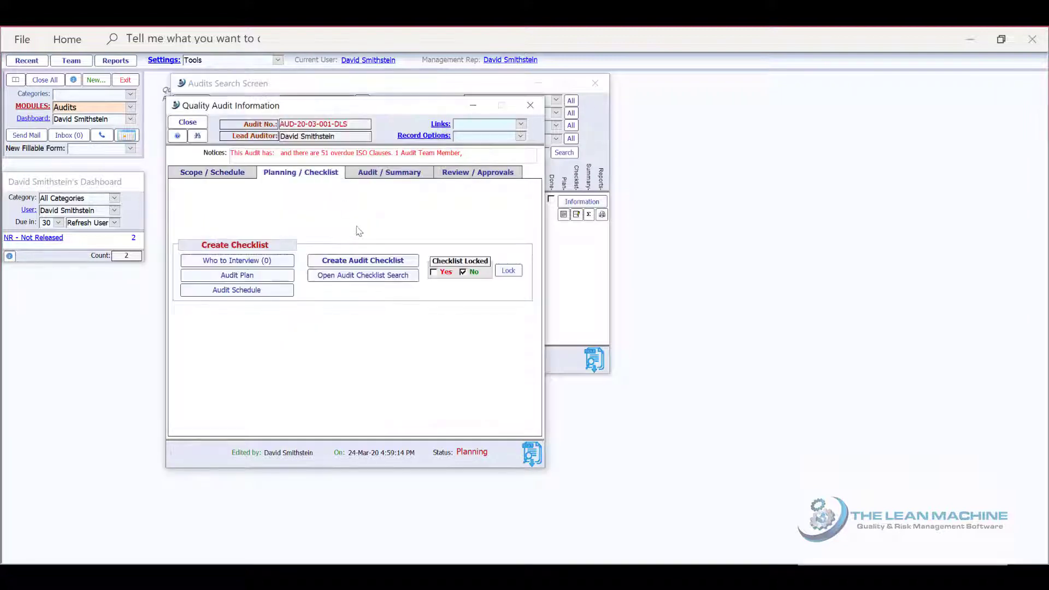
left_click(364, 261)
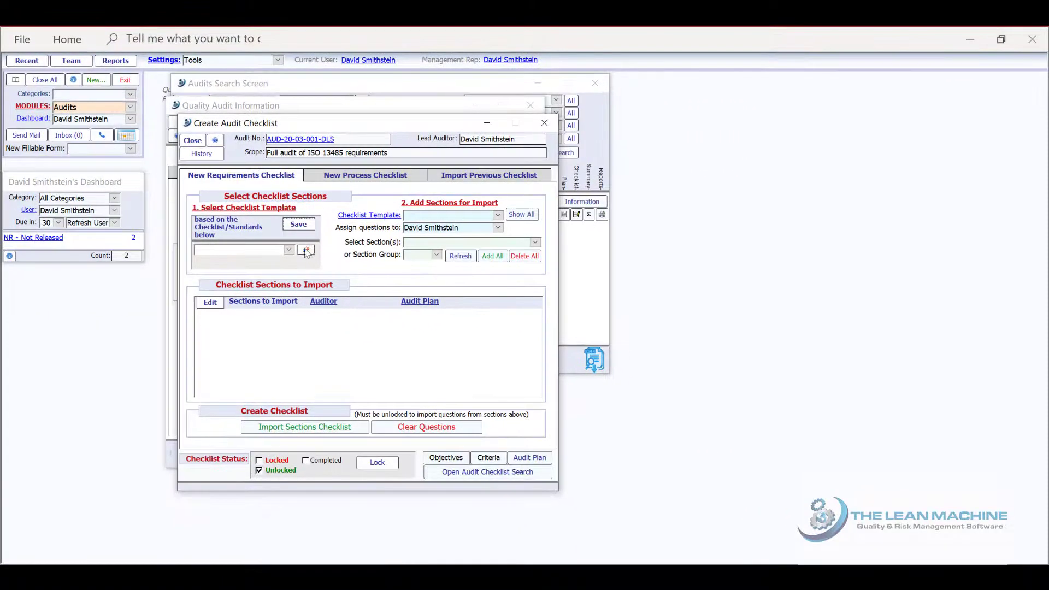
left_click(288, 250)
left_click(241, 258)
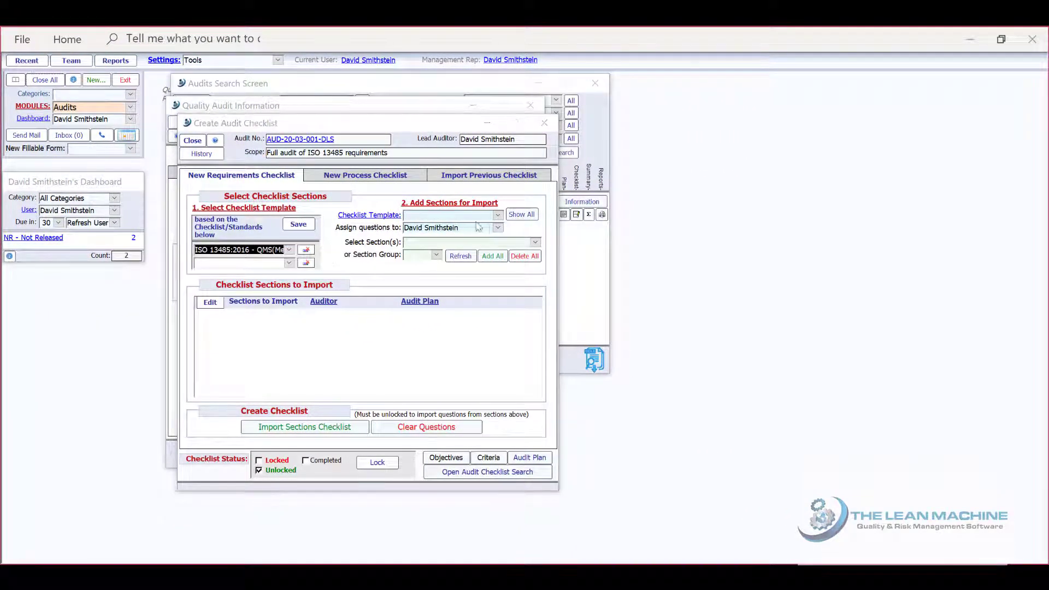
left_click(533, 242)
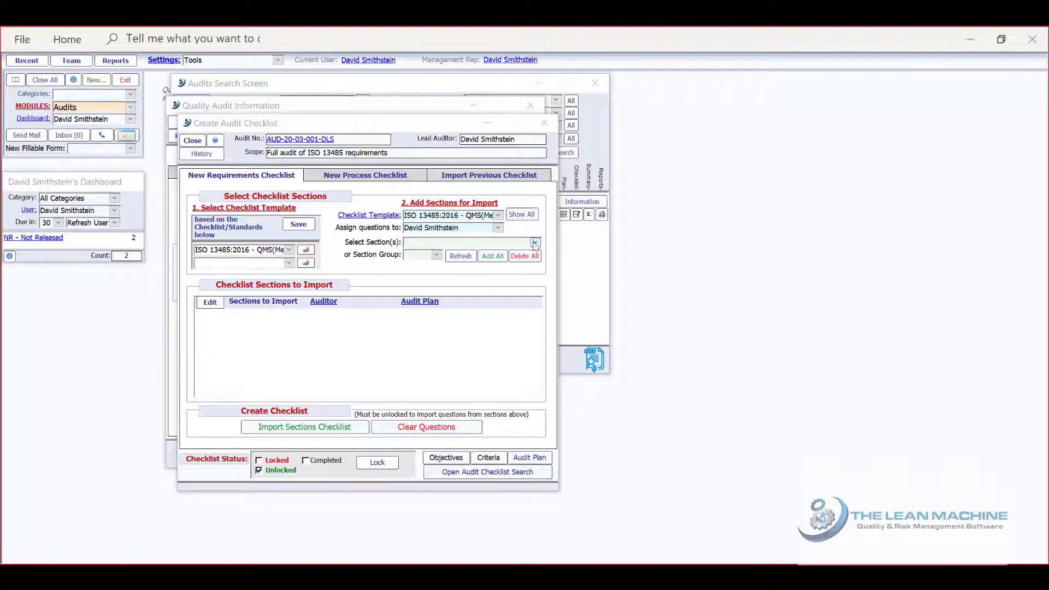
left_click(534, 243)
left_click(534, 242)
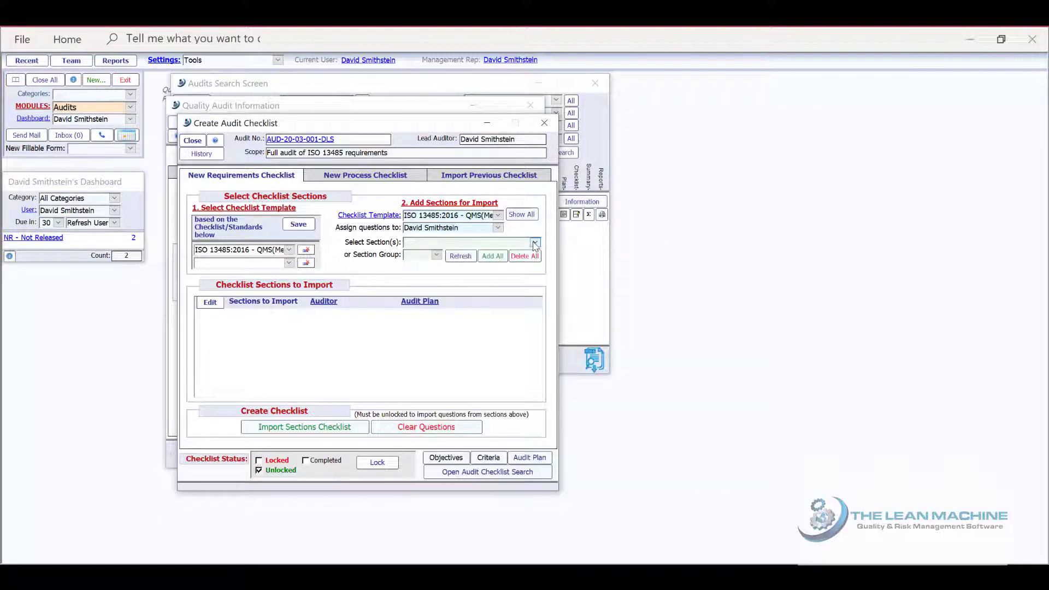
left_click(492, 260)
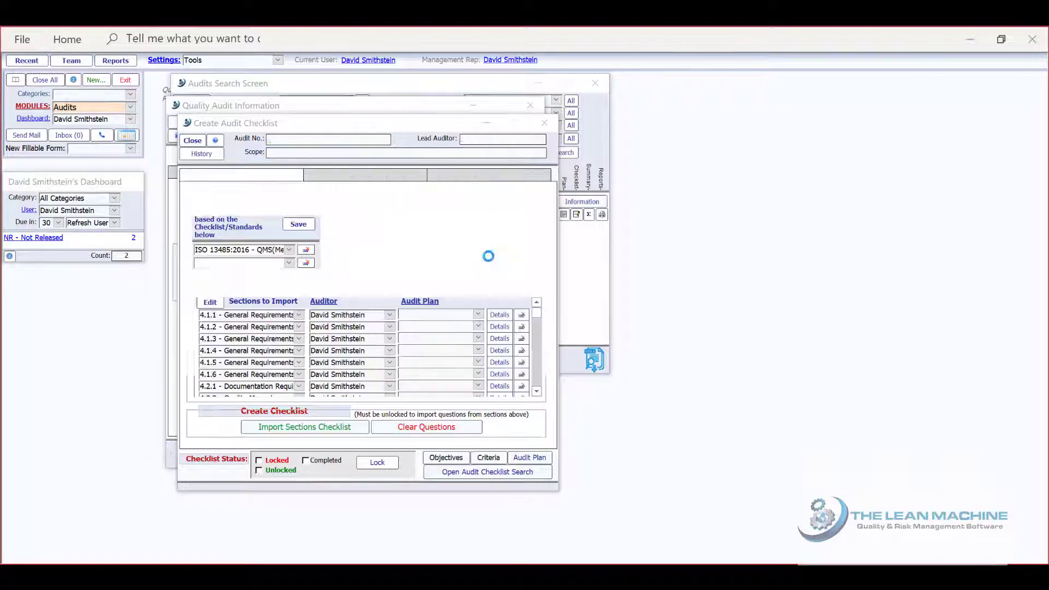
Import the selected sections' questions into the audit, deleting existing questions without findings, and open the resulting checklist
left_click(327, 428)
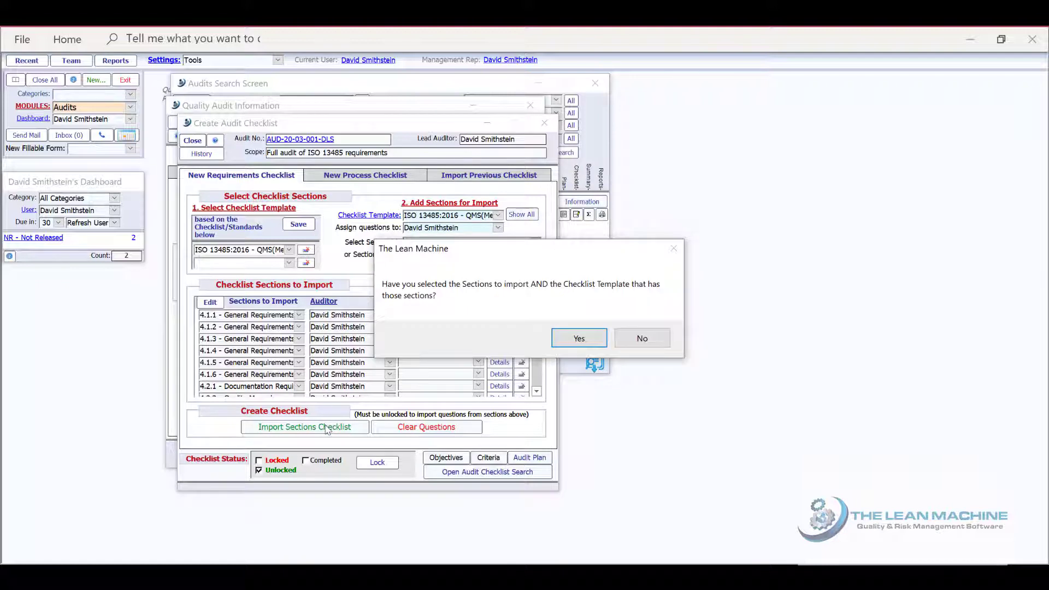
left_click(599, 336)
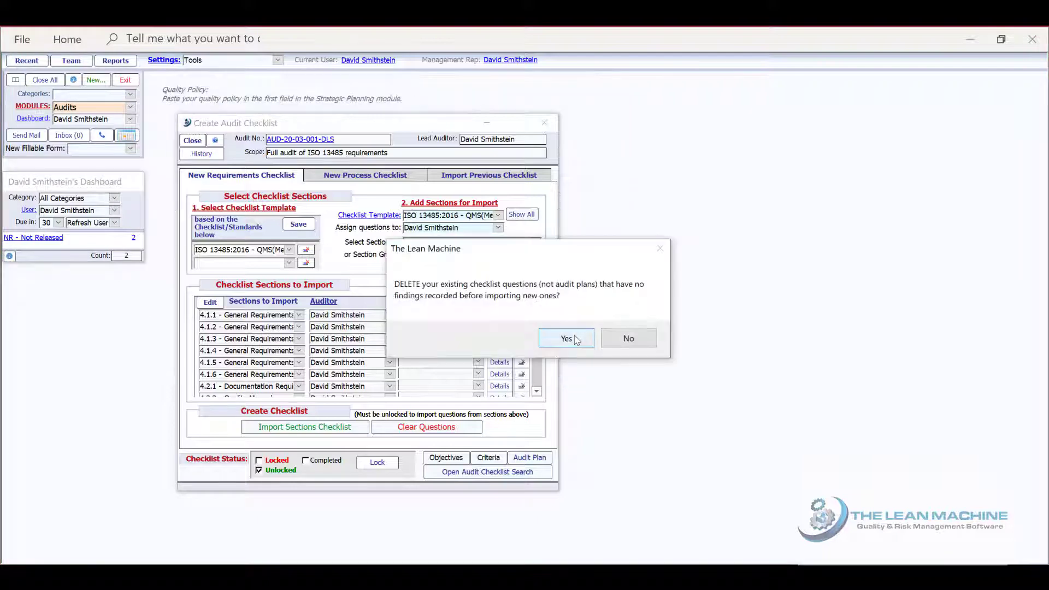
left_click(577, 340)
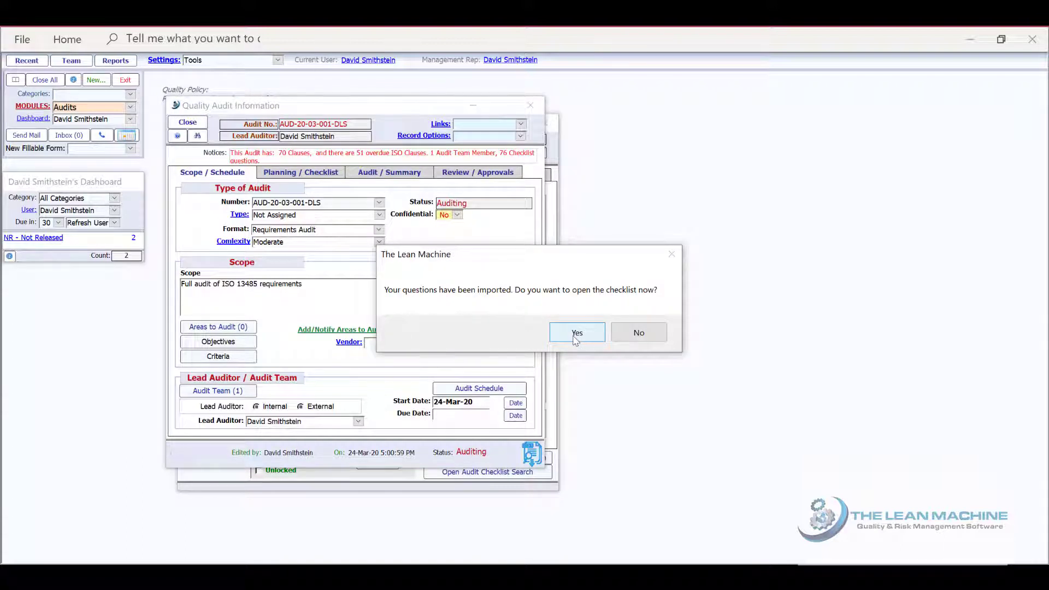
left_click(577, 335)
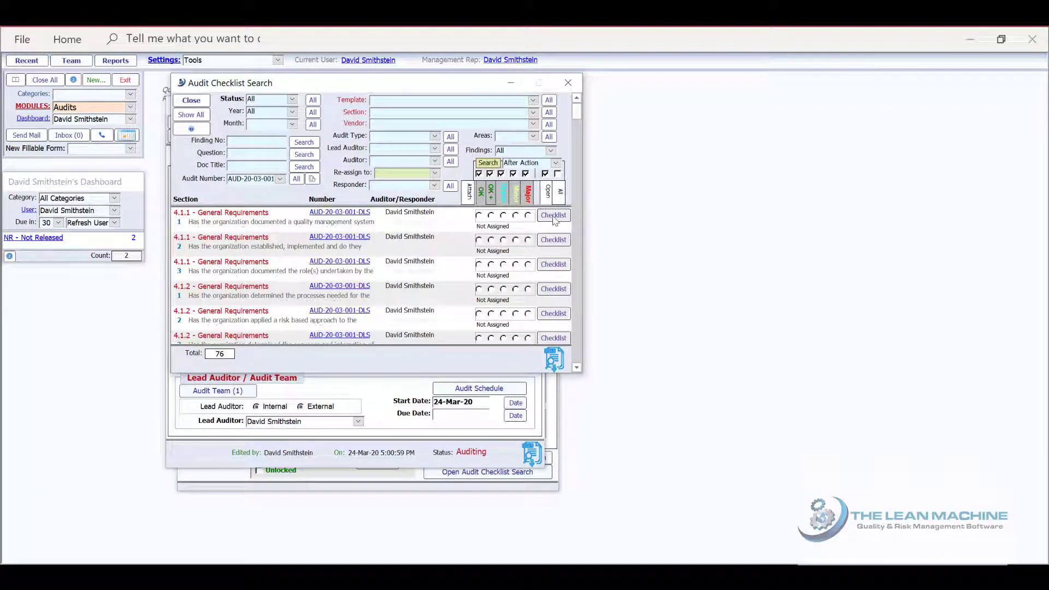
Add the observation "Justification for your findings should be described here" to question 1 of section 4.1.1 - General Requirements
left_click(554, 216)
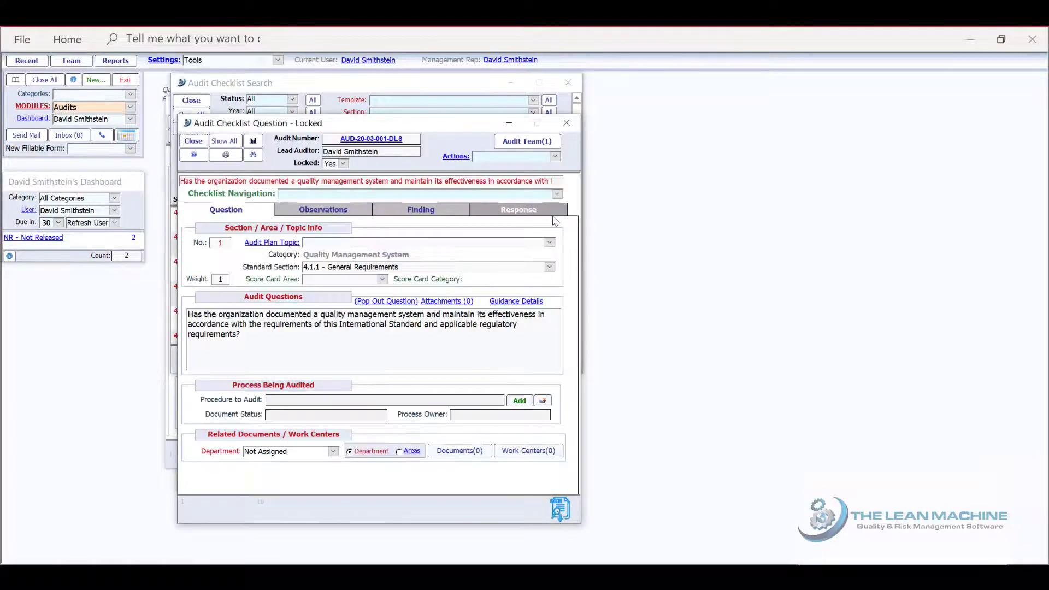
left_click(322, 213)
left_click(296, 313)
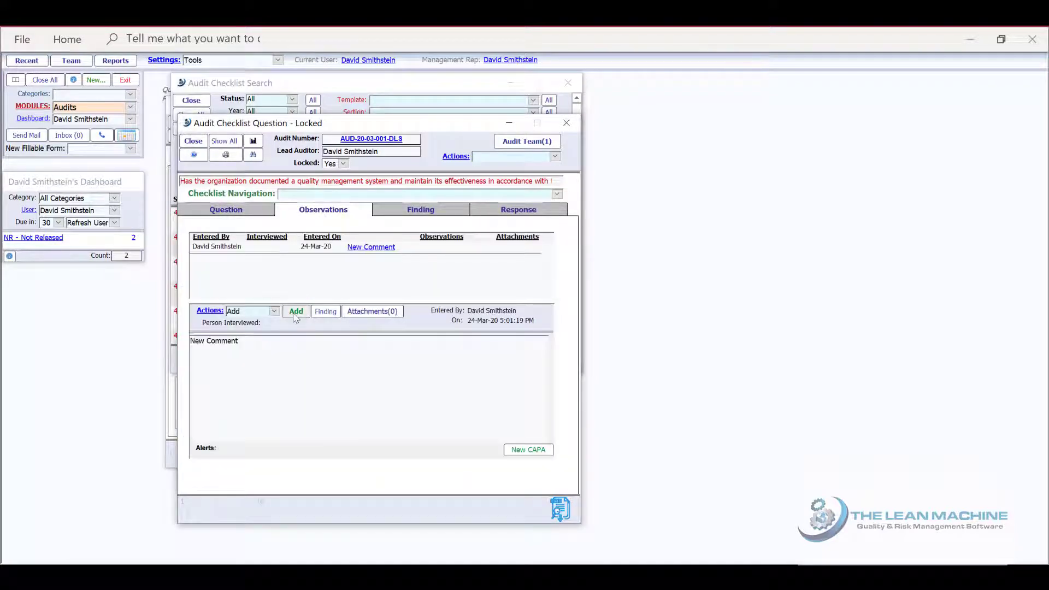
left_click_drag(459, 147, 390, 140)
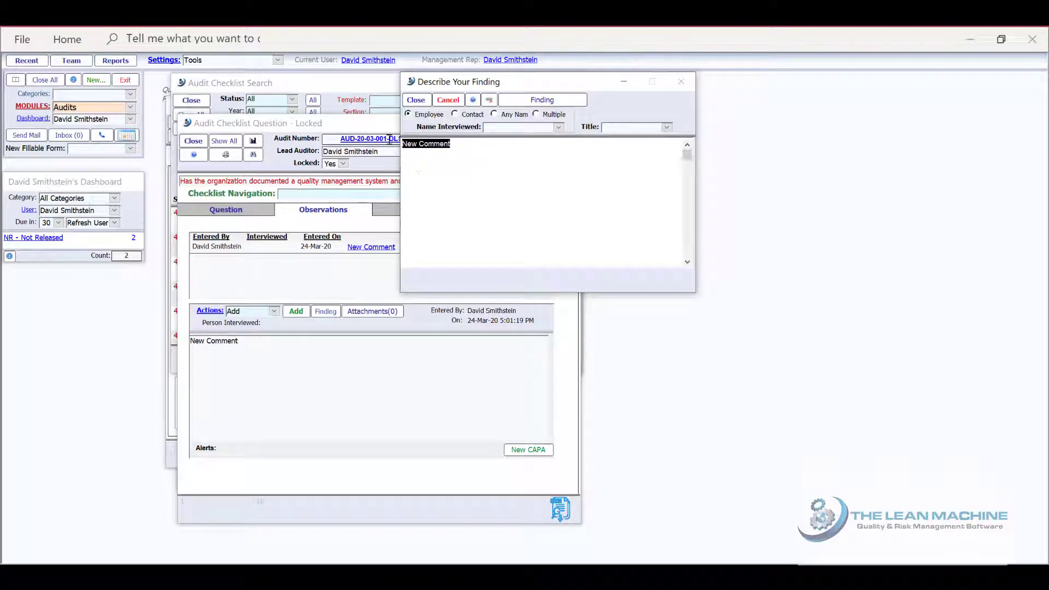
type("Justification for your findin")
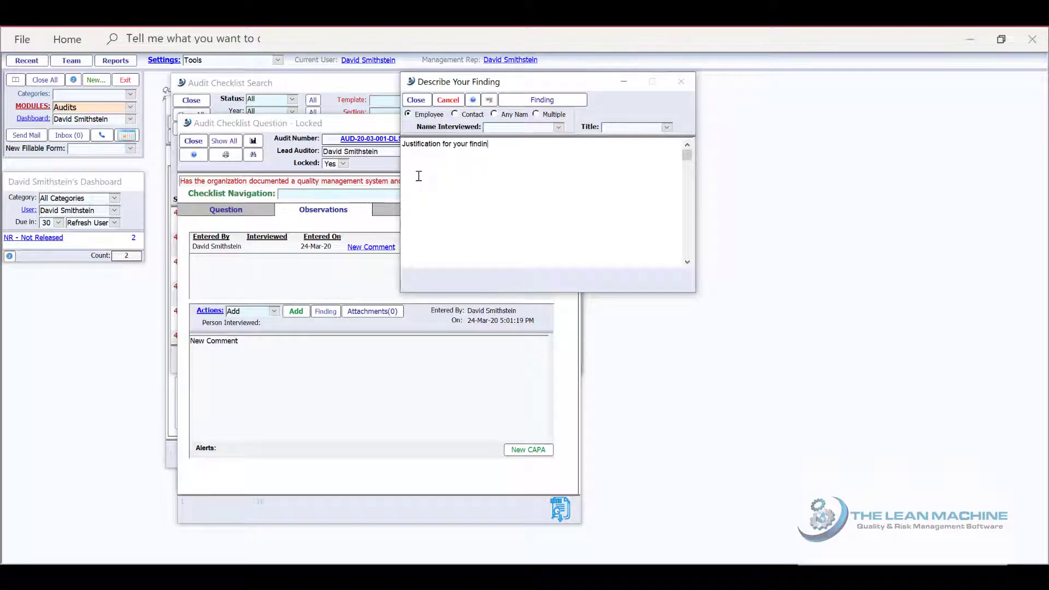
type("gs should be described here")
left_click(417, 101)
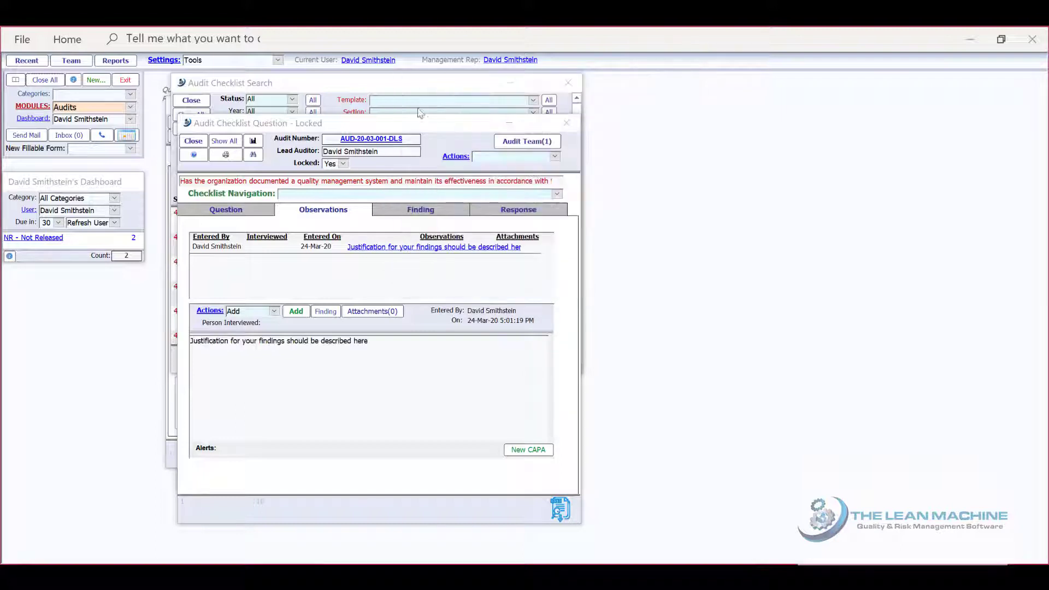
Record the question's finding type as No adverse finding, rate it OK+ Exemplary, and view its response details
left_click(408, 212)
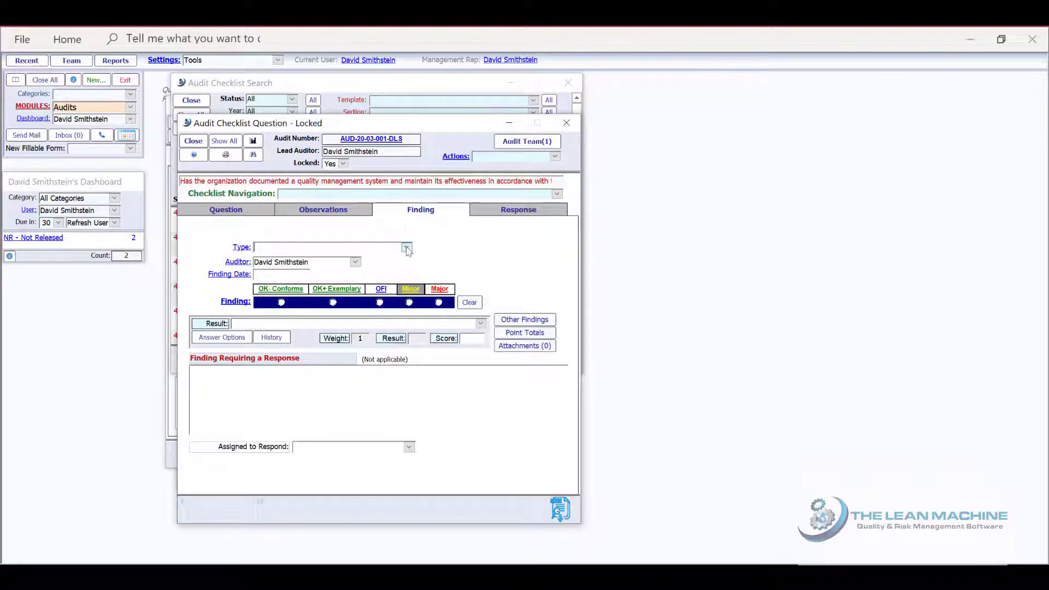
left_click(406, 248)
left_click(397, 267)
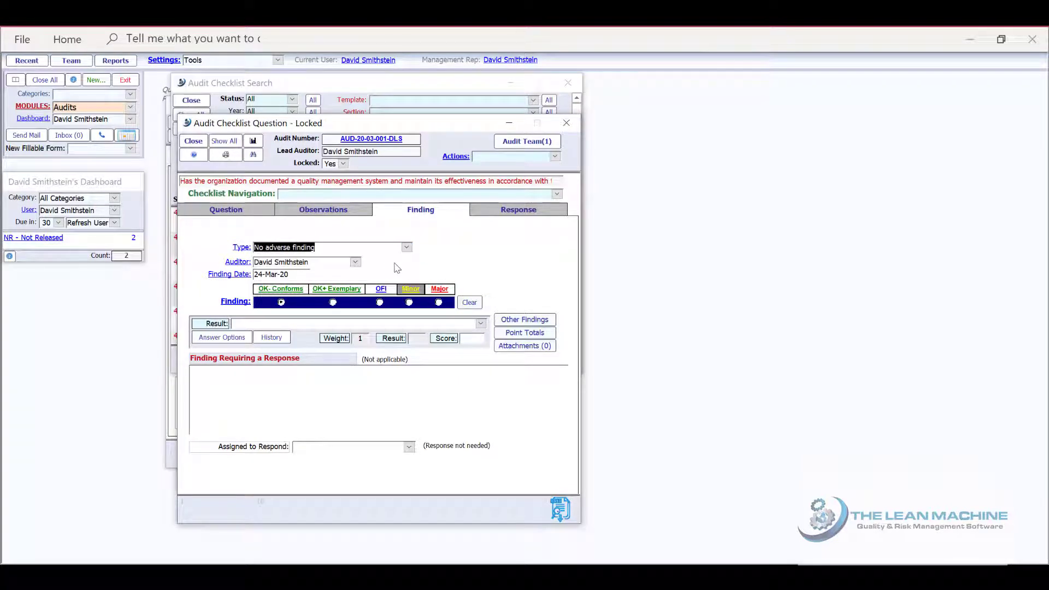
left_click(333, 303)
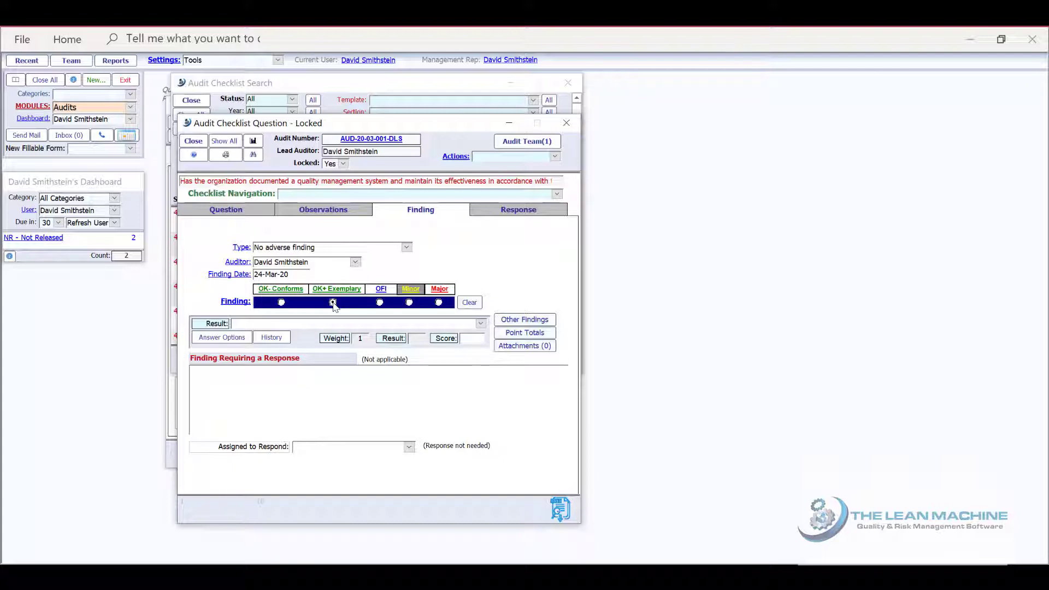
left_click(479, 214)
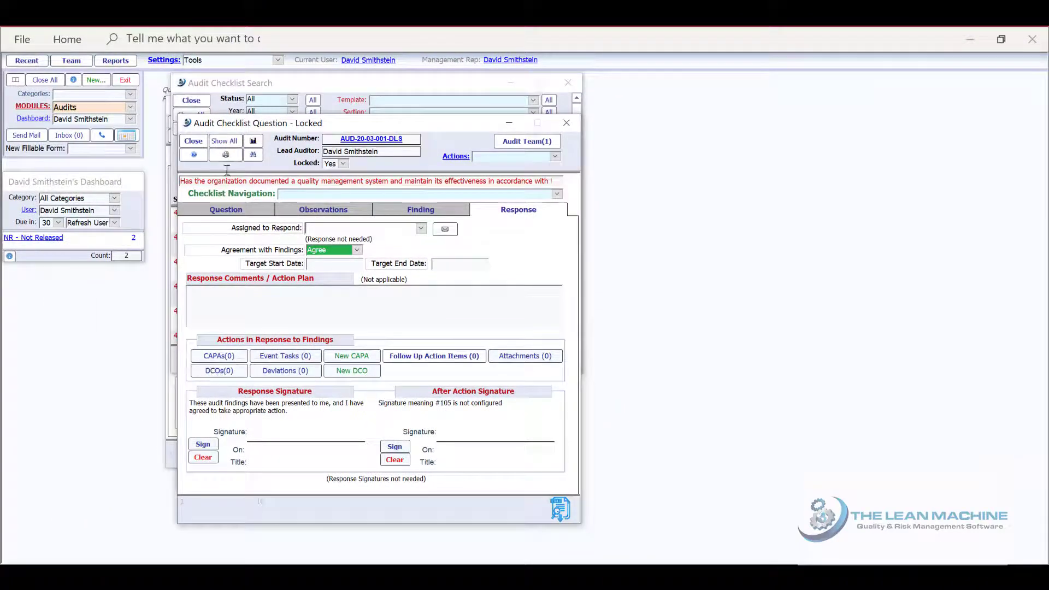
Leave the checklist question and open the Audit Summary of the ISO 13485 audit from its audit record
left_click(194, 141)
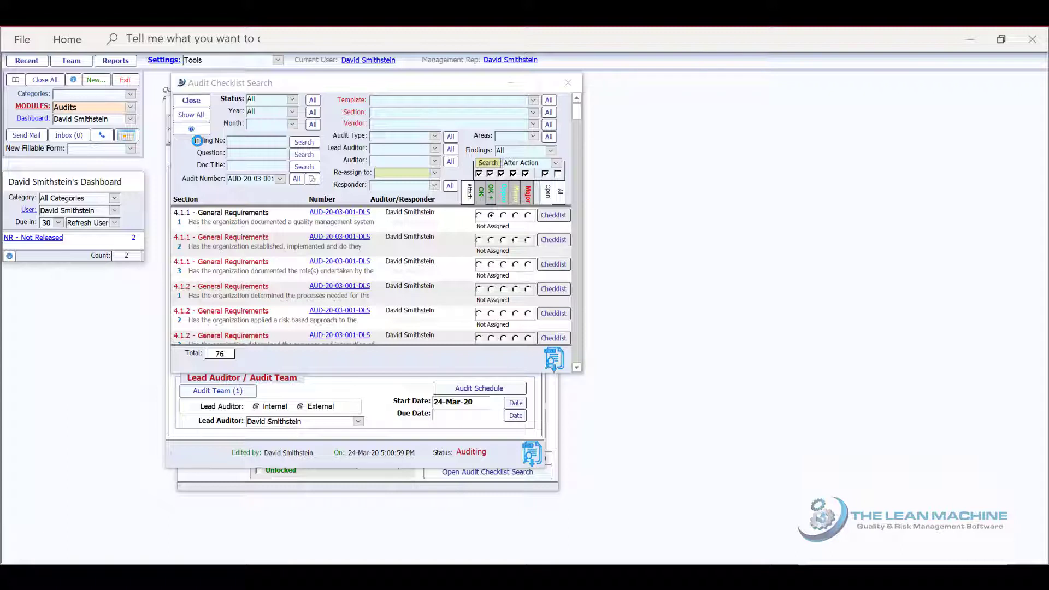
left_click(330, 213)
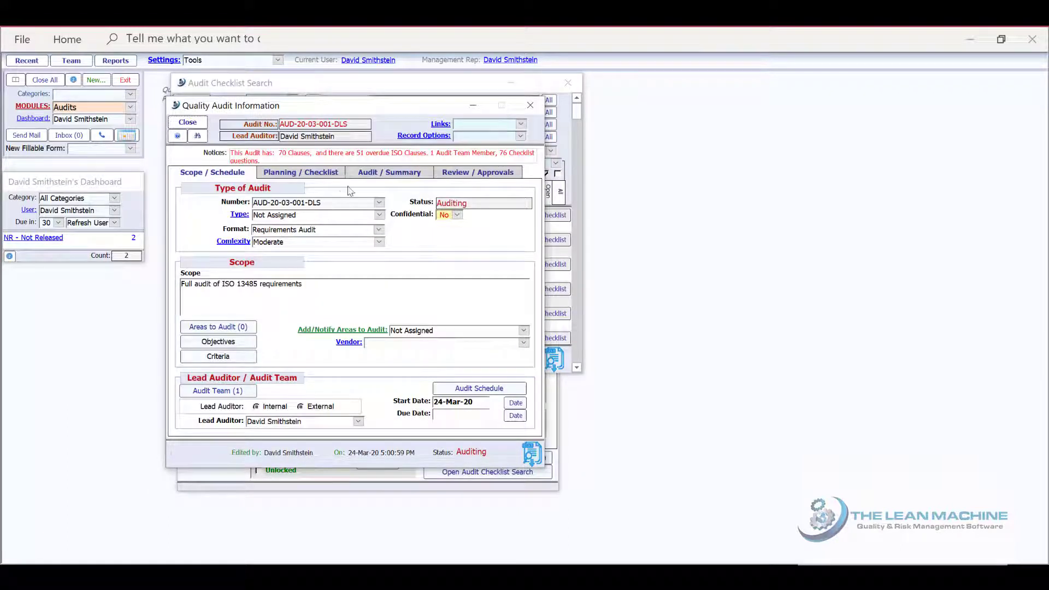
left_click(374, 174)
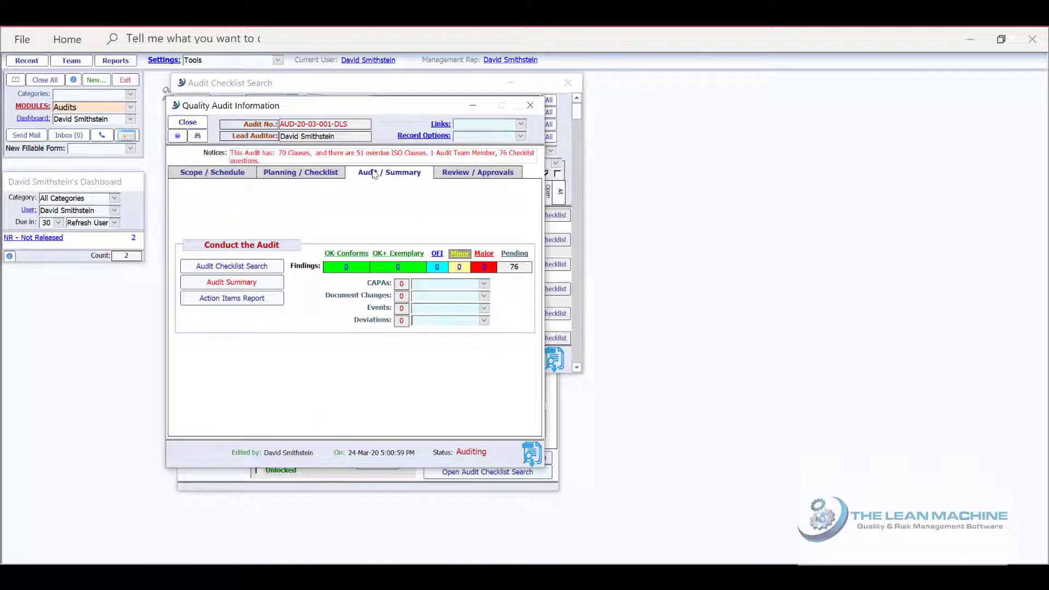
left_click(237, 283)
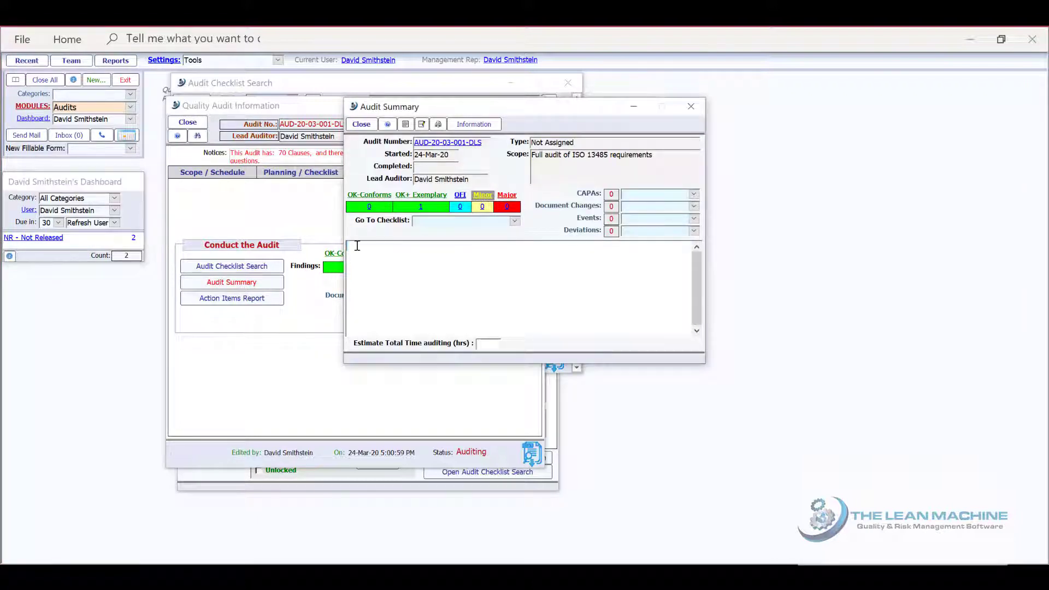
Write "Rich text field for writing the audit summary" as the audit summary, close it, and view the audit's review and approvals section
type("Rich text field for writing the audit summary")
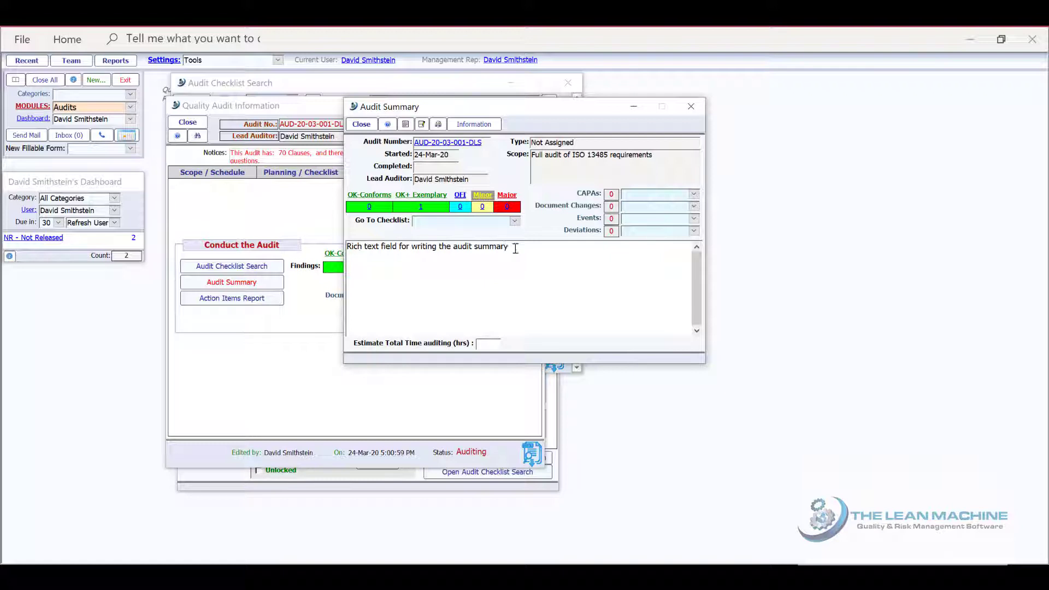
left_click_drag(515, 248, 455, 247)
left_click(461, 227)
left_click(463, 272)
left_click(362, 124)
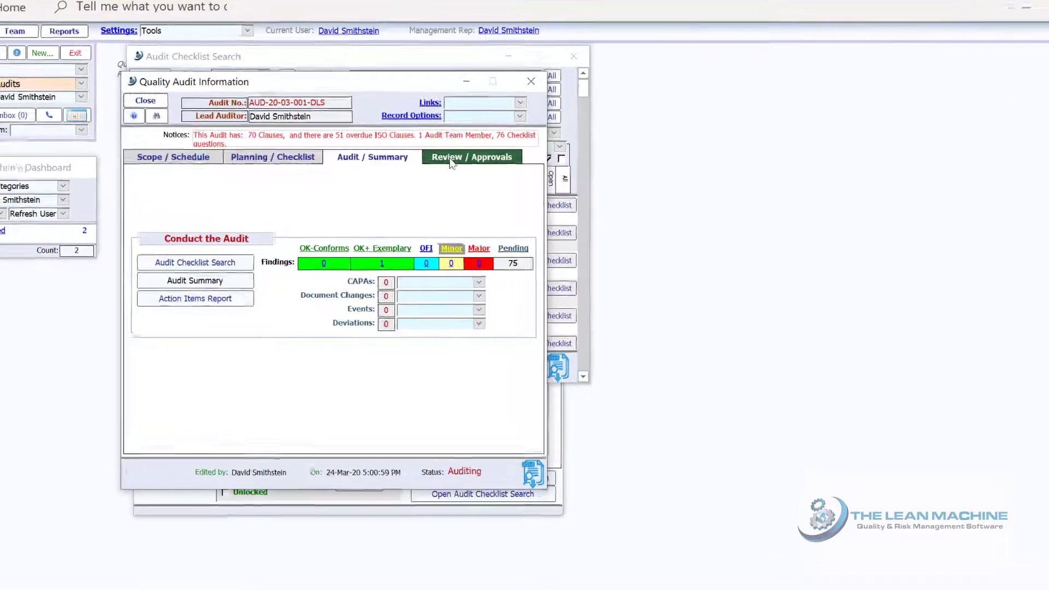
left_click(462, 173)
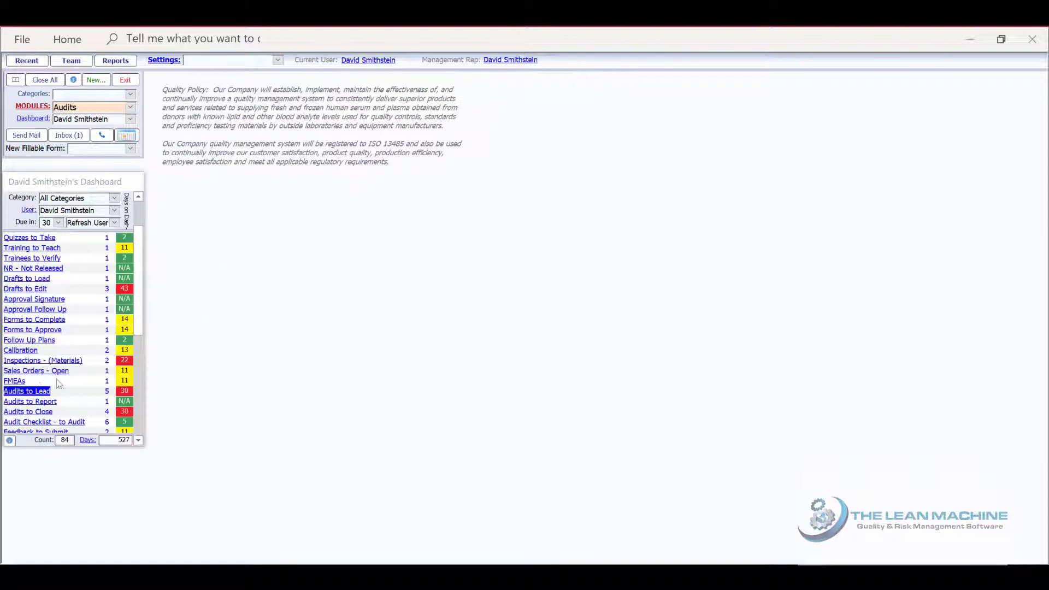
Open the Demo Process Audit Example from the audits to lead and start creating a new process checklist for it
left_click(34, 392)
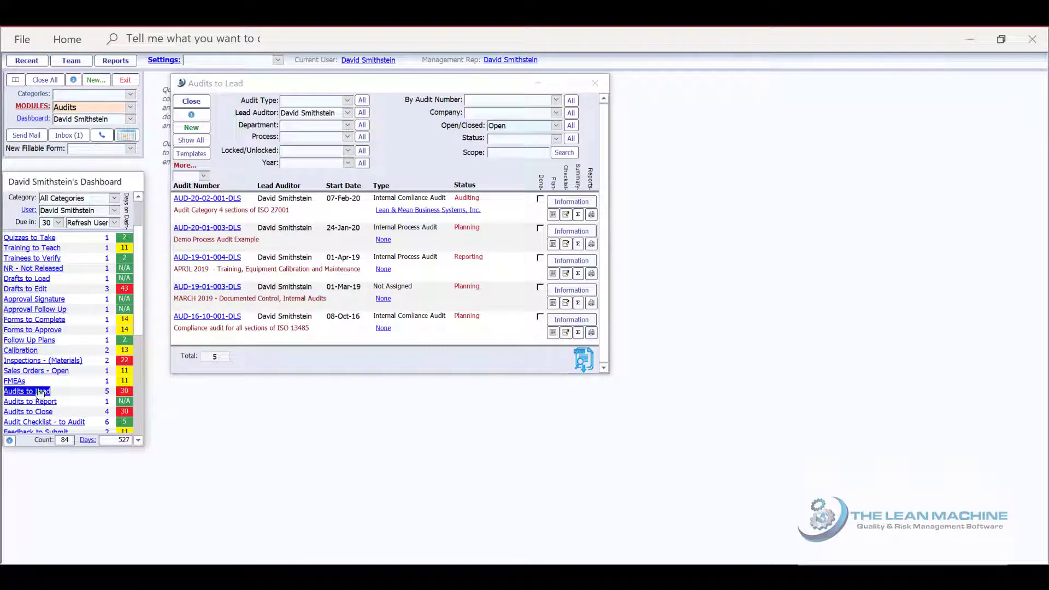
left_click(561, 231)
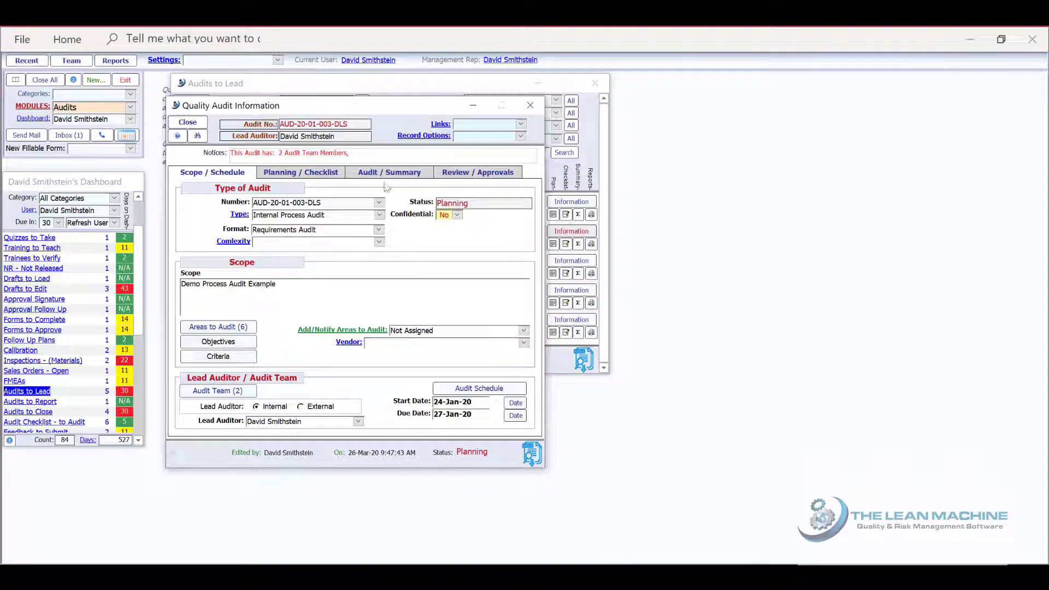
left_click(331, 174)
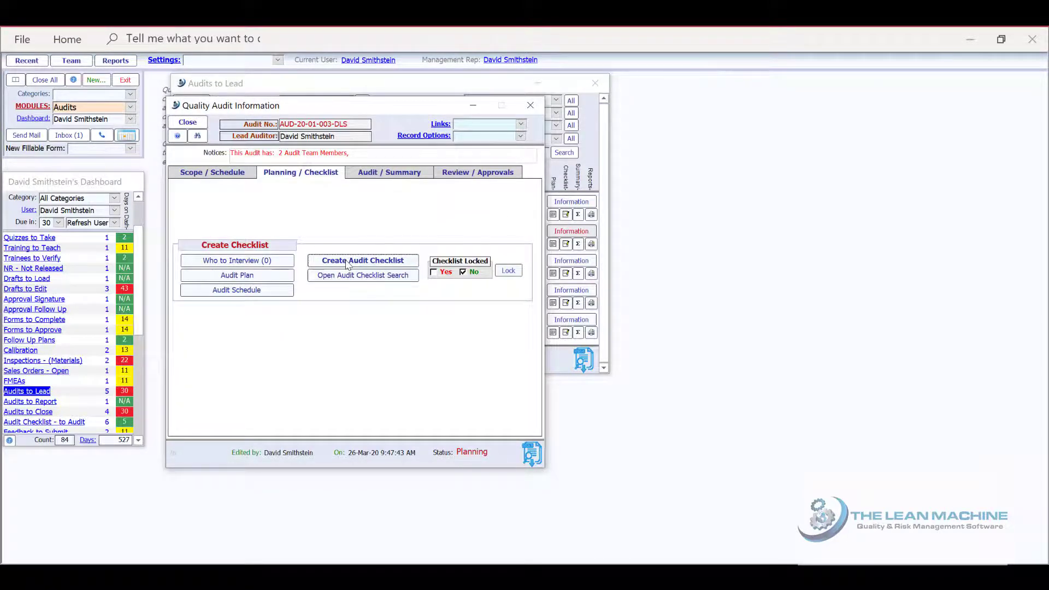
left_click(348, 263)
left_click(380, 177)
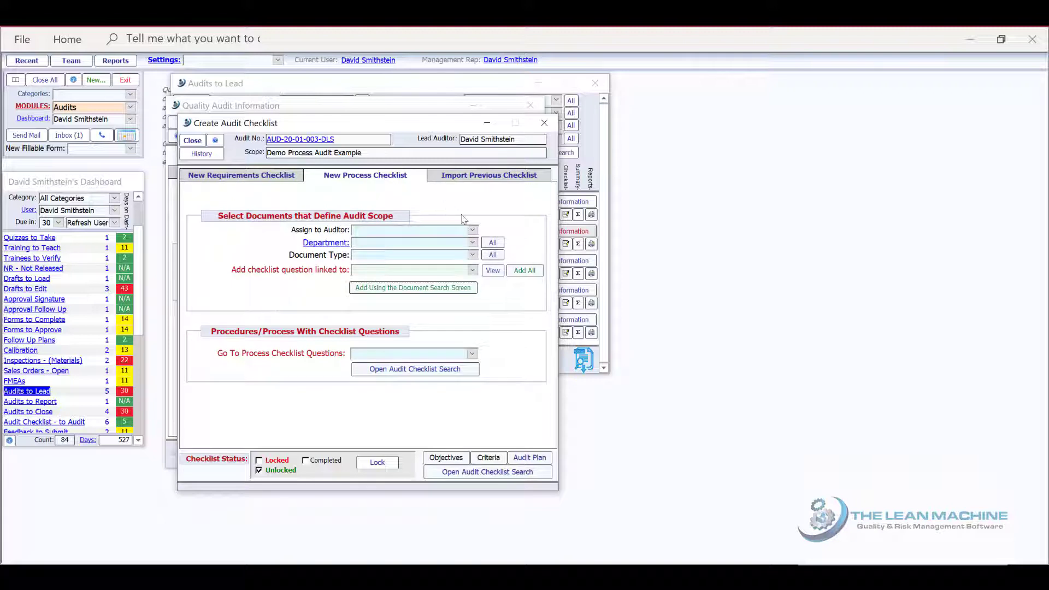
Assign an auditor to the process checklist, and set the department to Shipping and the document type to Procedure - Core Process
left_click(472, 230)
left_click(475, 252)
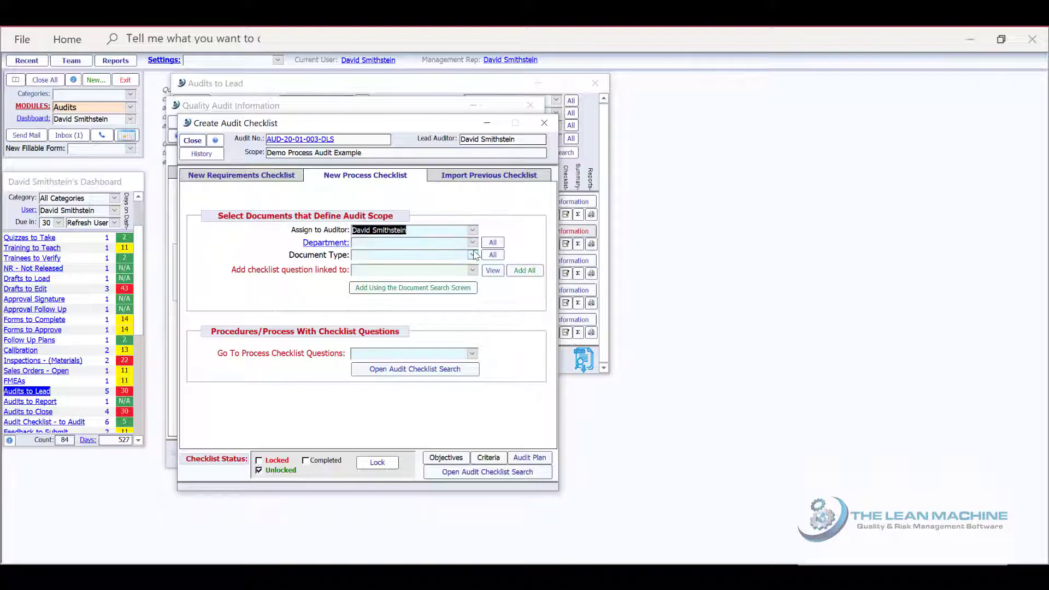
left_click(472, 243)
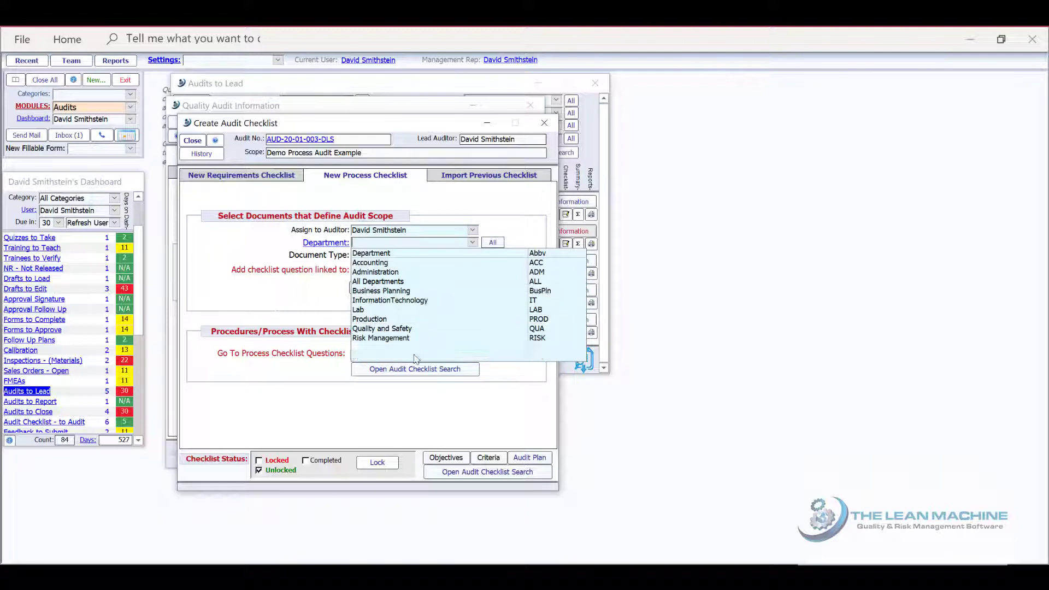
left_click(414, 357)
left_click(472, 255)
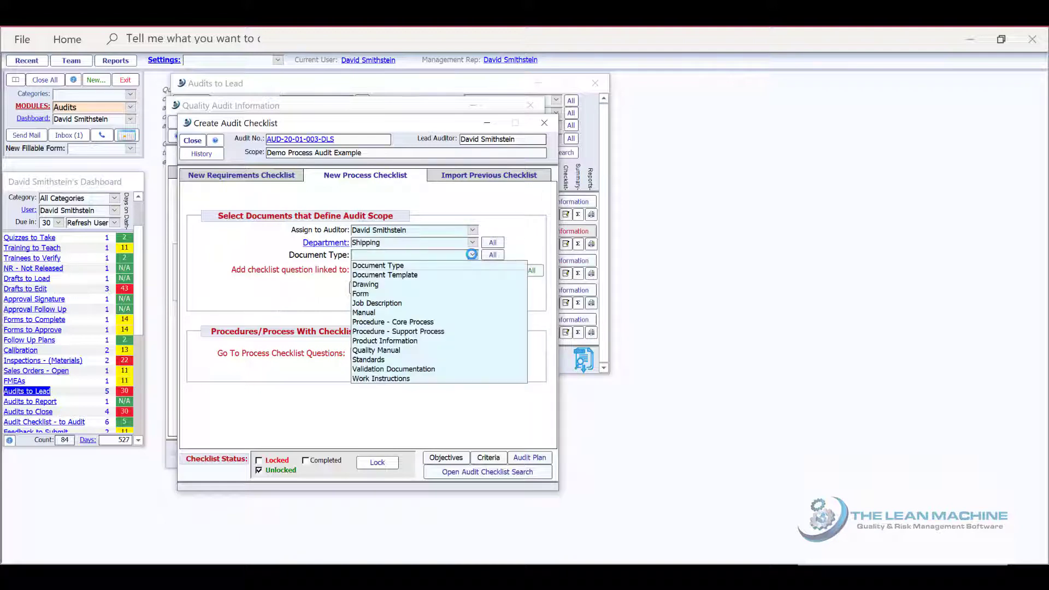
left_click(436, 323)
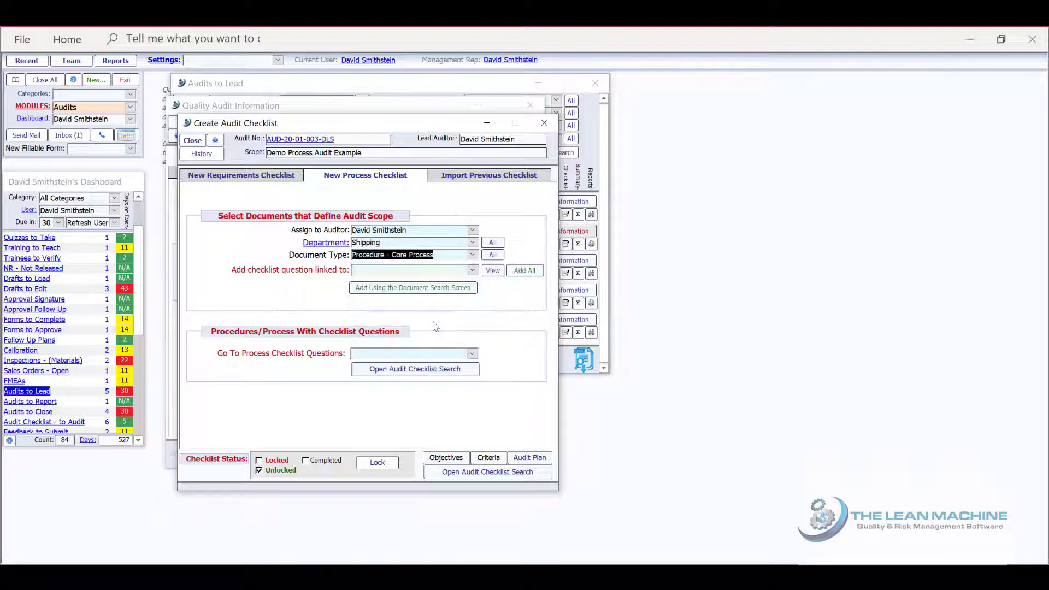
Add checklist questions for all documents matching the chosen department and type, and list the procedures that have checklist questions
left_click(471, 270)
left_click(472, 270)
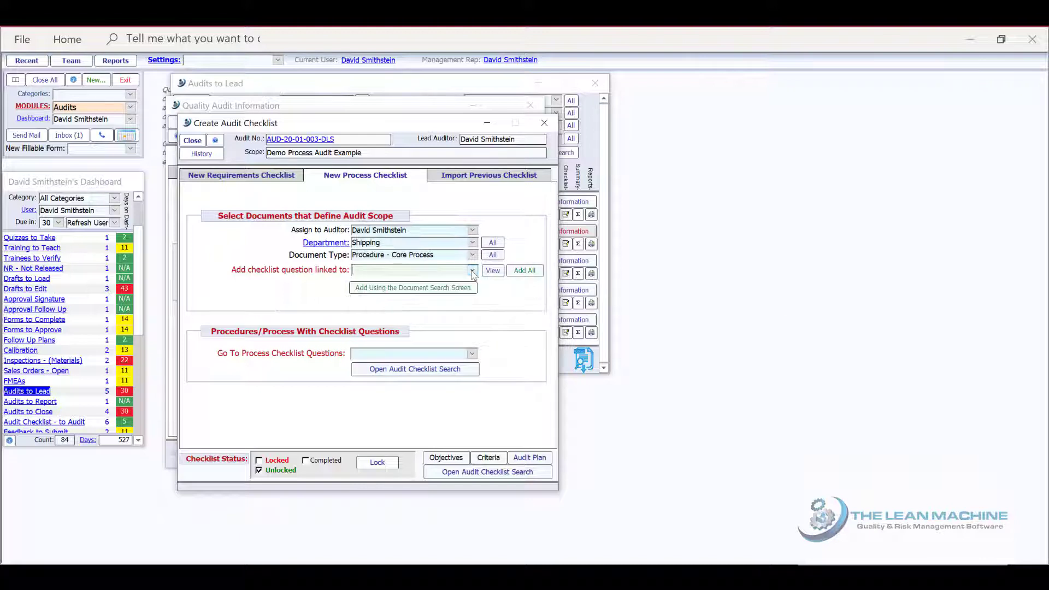
left_click(525, 270)
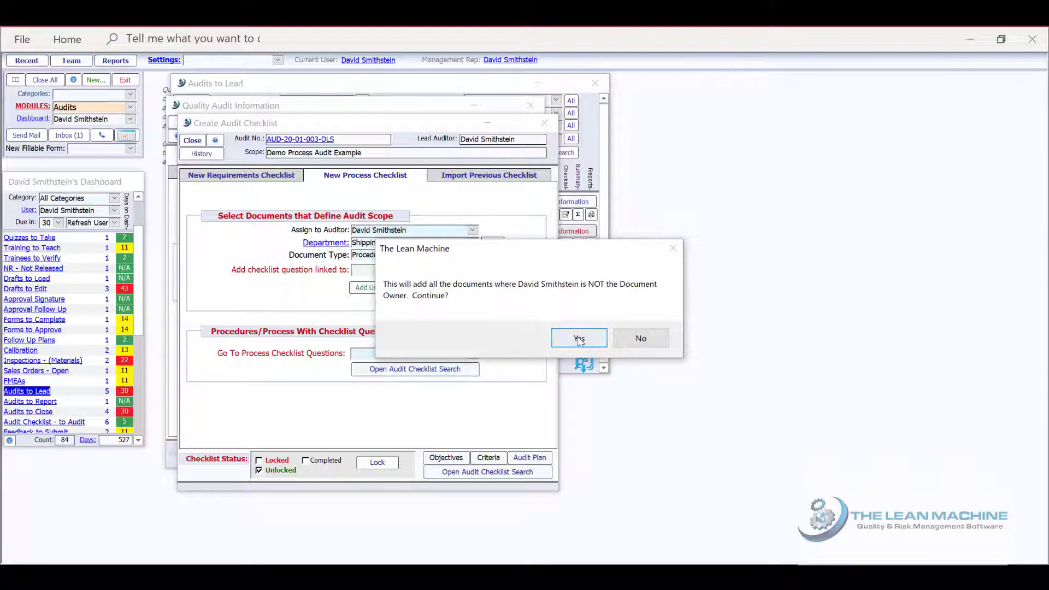
left_click(580, 337)
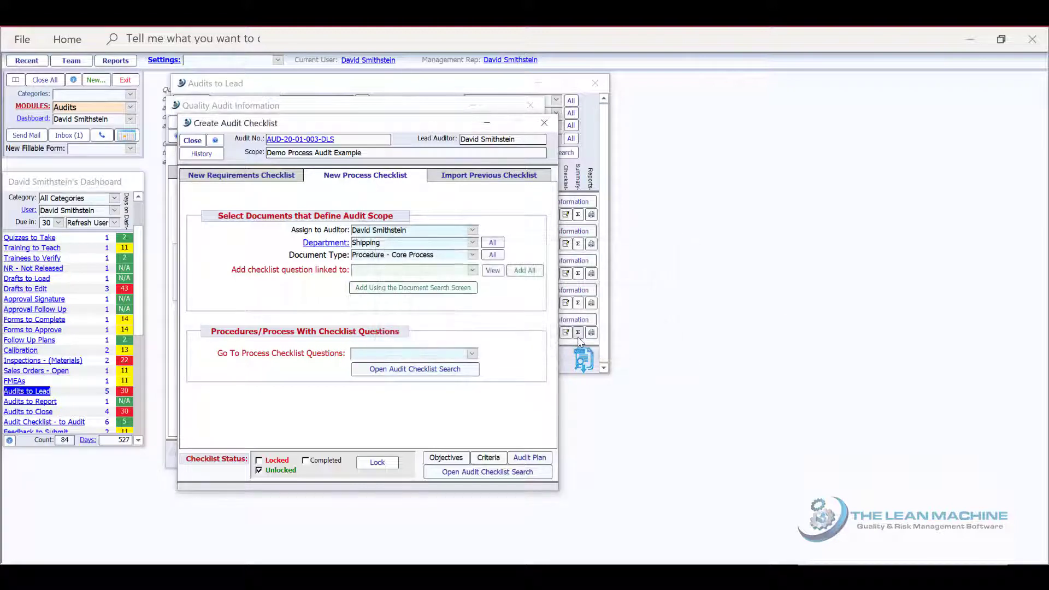
left_click(473, 354)
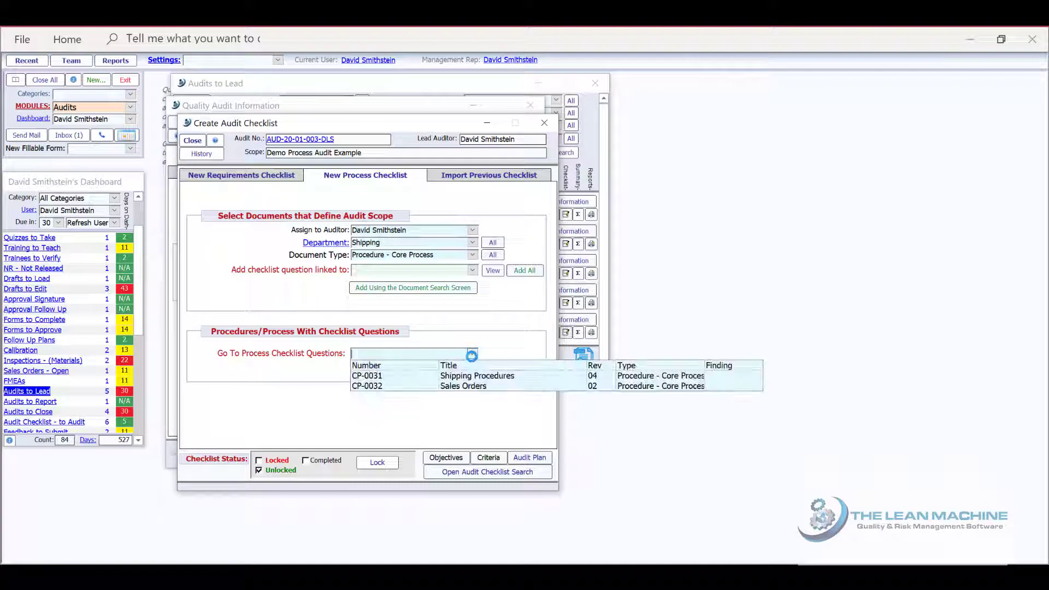
Add procedure CP-0035 Processing to the checklist through the document search and open its checklist question
left_click(457, 290)
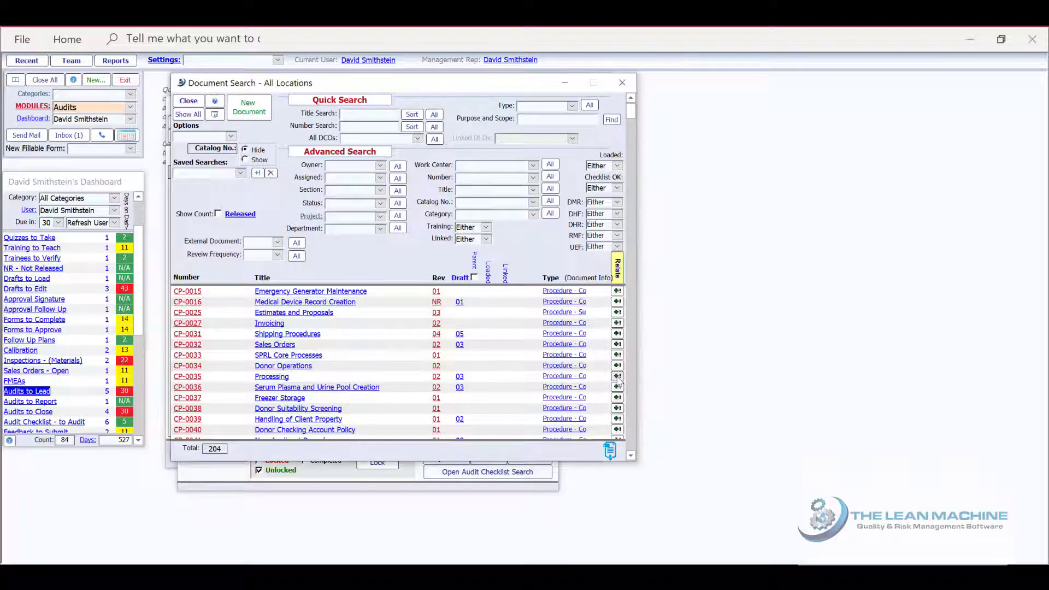
left_click(193, 103)
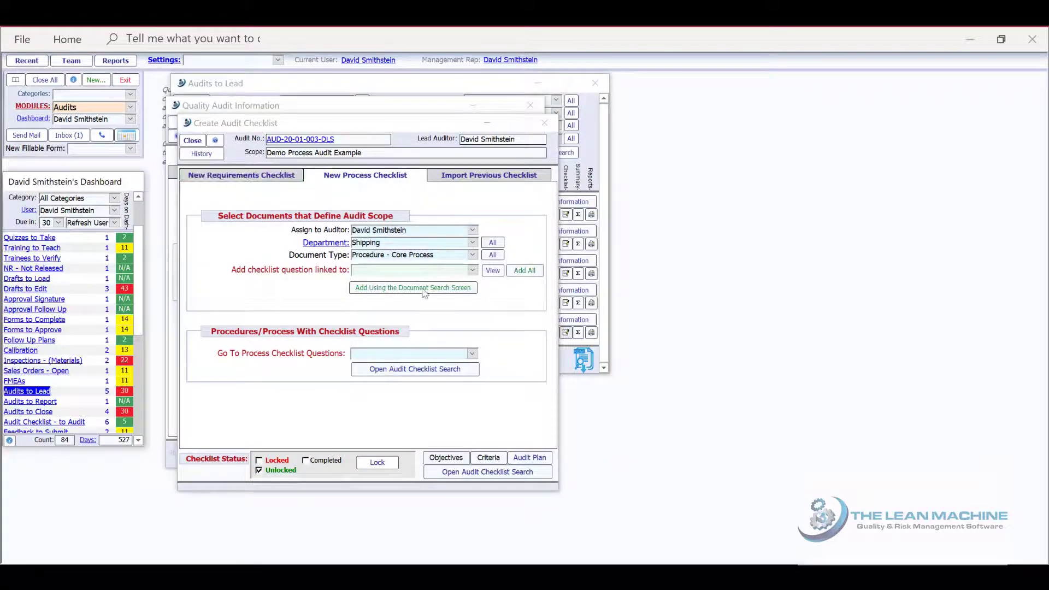
left_click(472, 355)
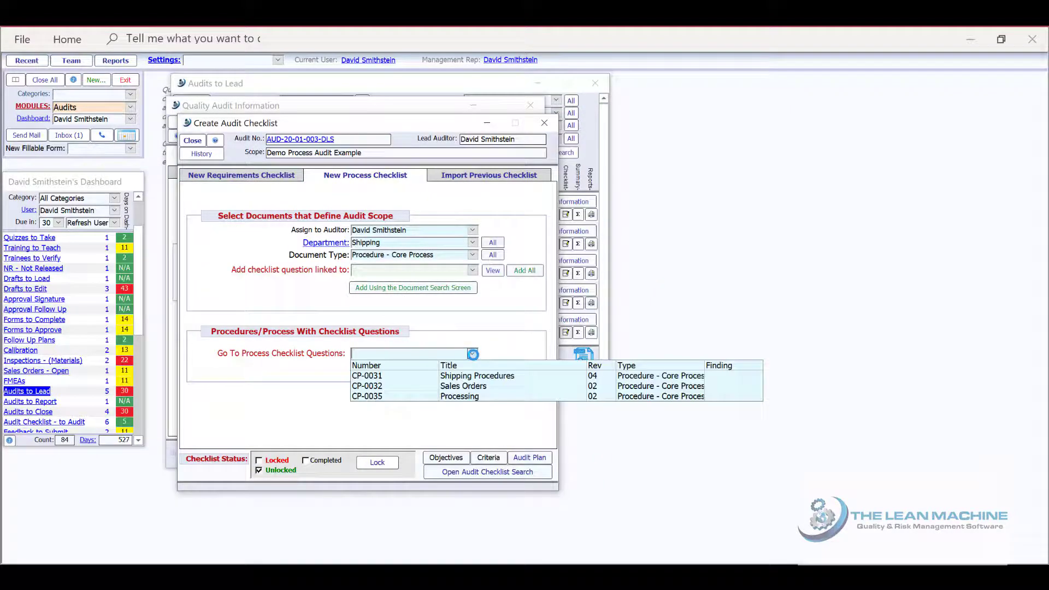
left_click(469, 394)
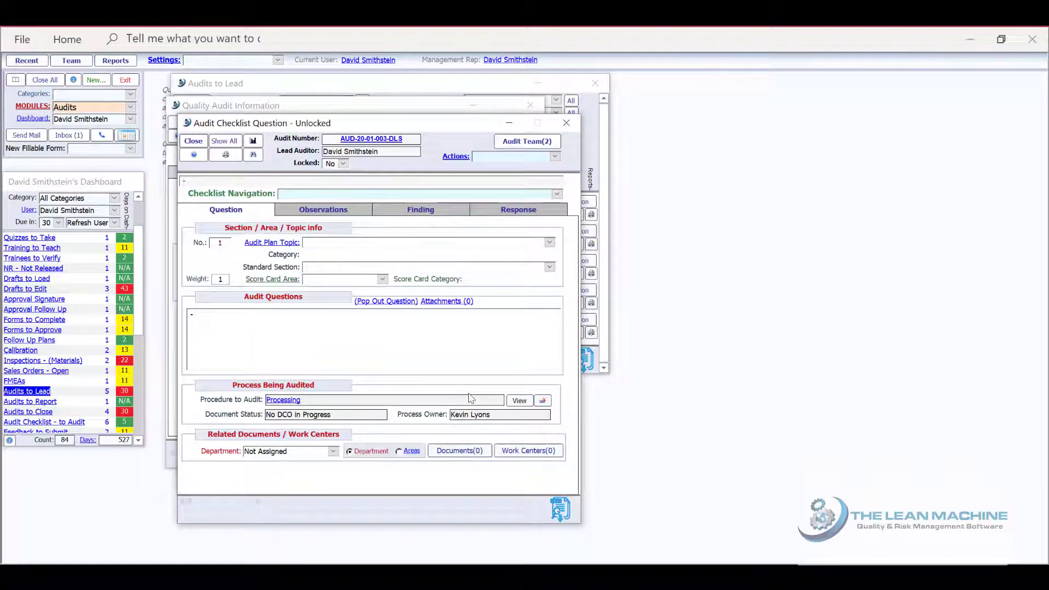
View the Processing procedure's document, close it, and enter "1) 1st question...." as the audit question
left_click(519, 402)
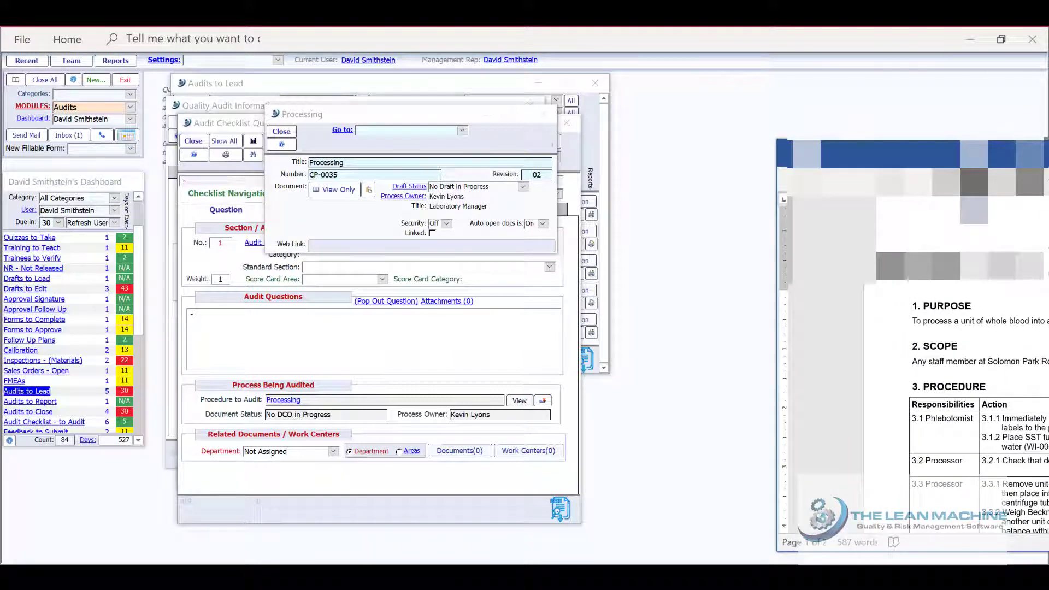
key("alt+F4")
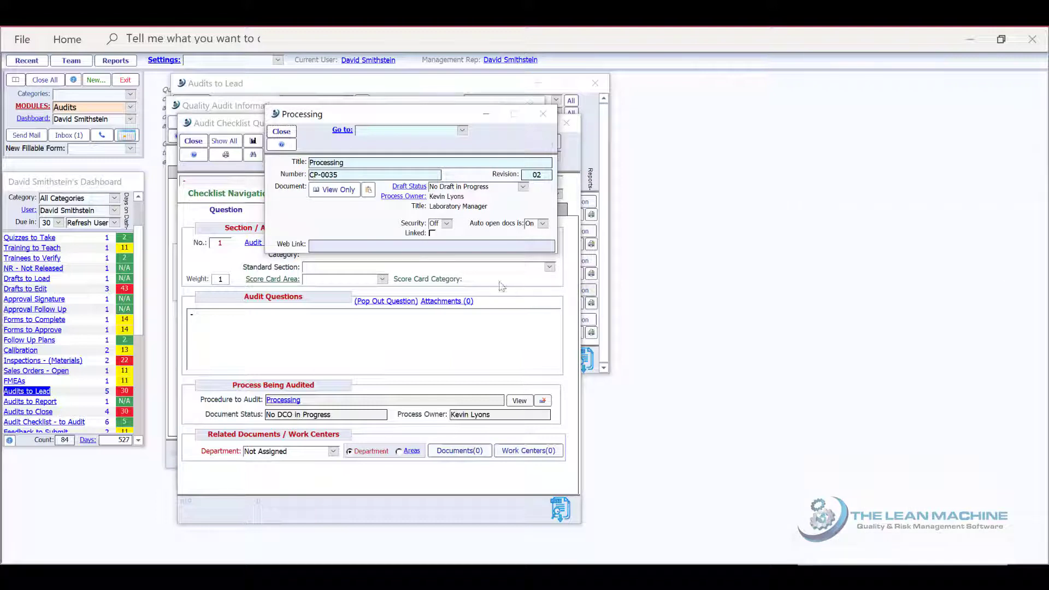
left_click(282, 132)
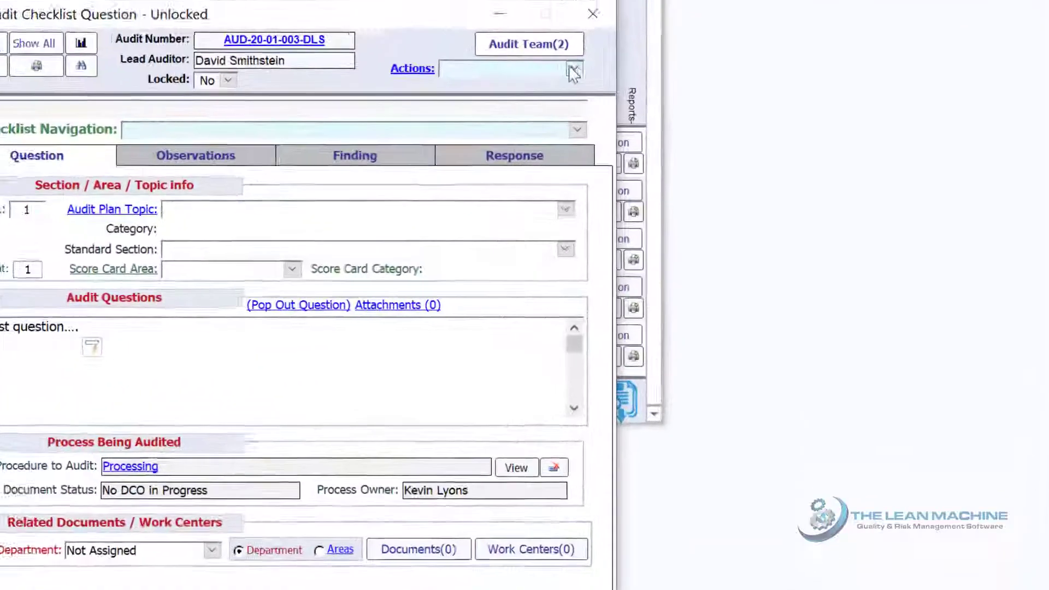
Review the checklist question's available actions and the audit's internal report types, and close all open windows
left_click(574, 71)
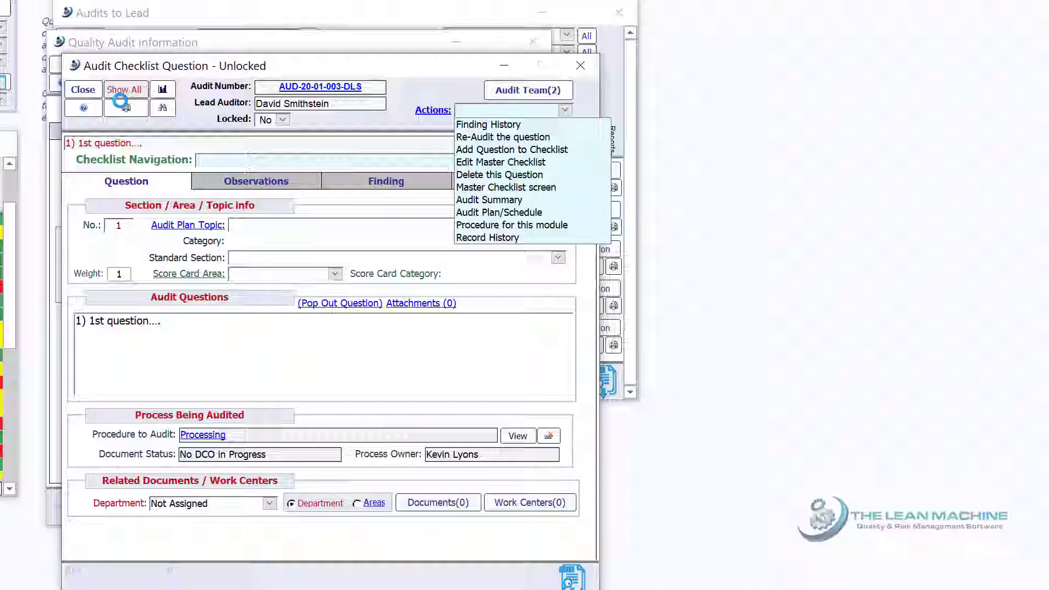
left_click(126, 108)
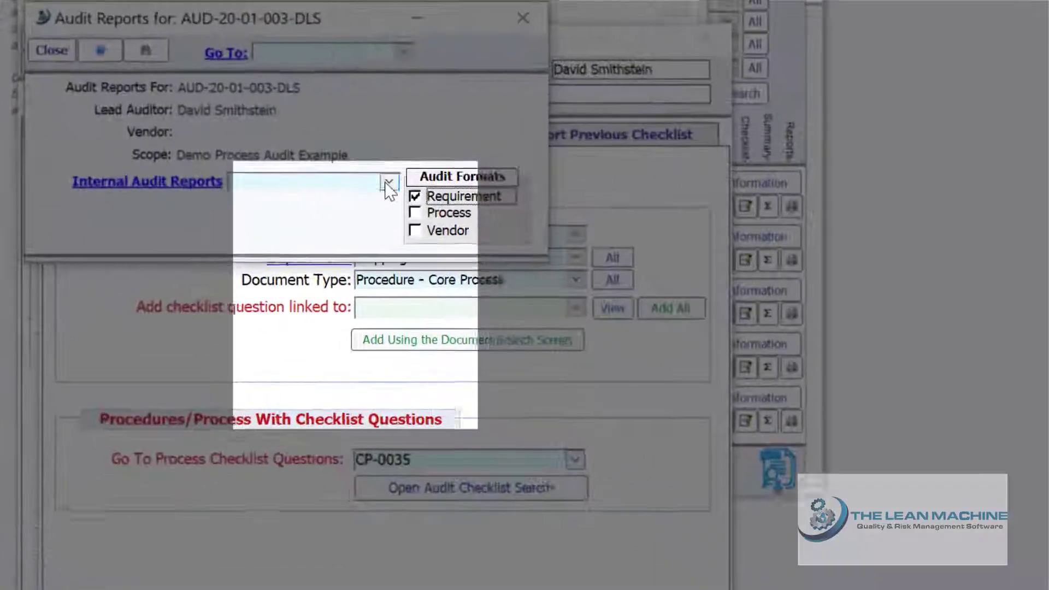
left_click(319, 170)
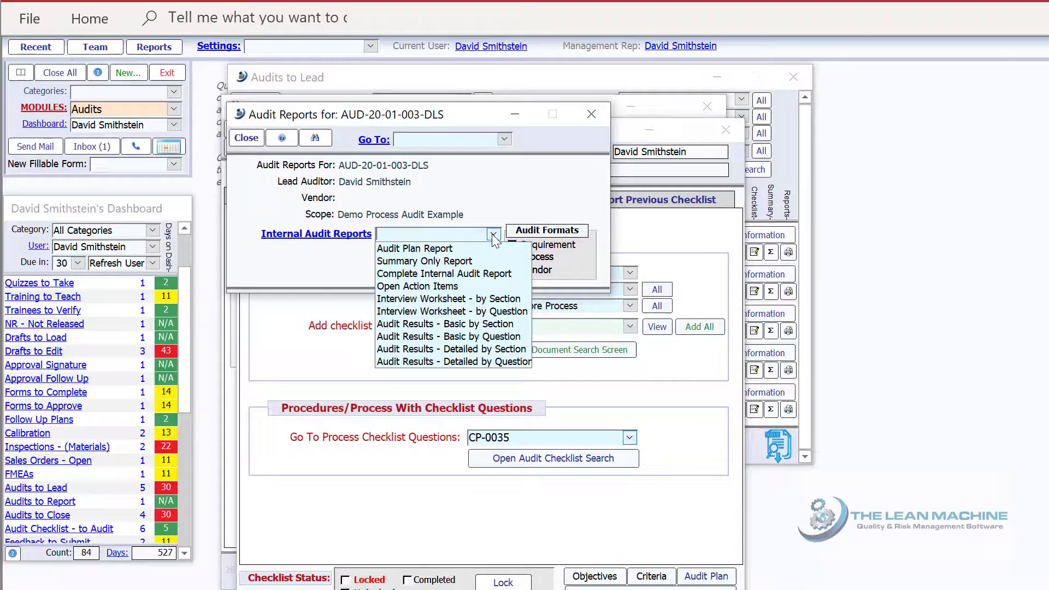
left_click(58, 73)
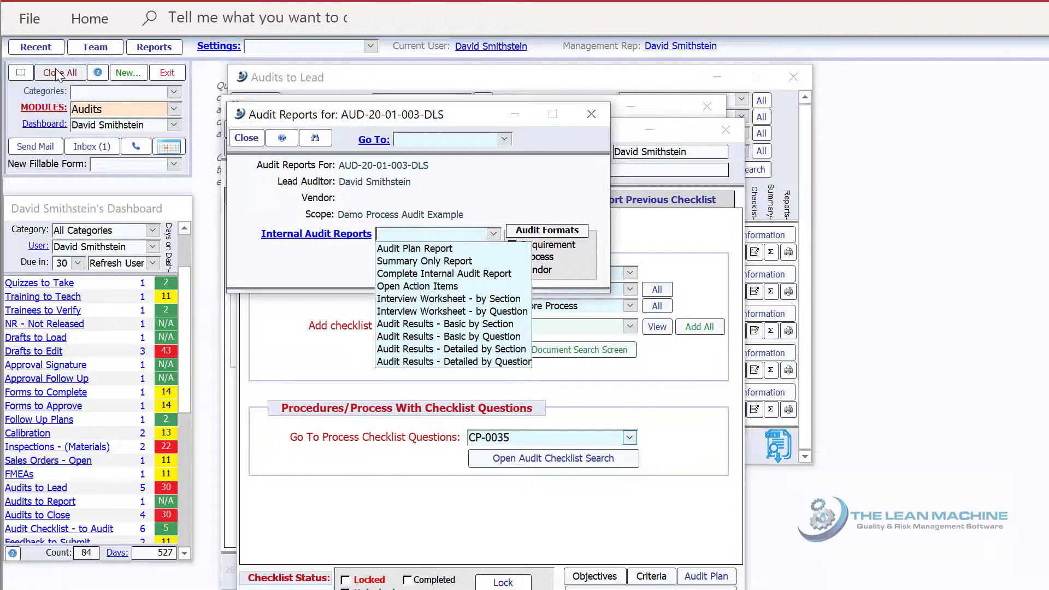